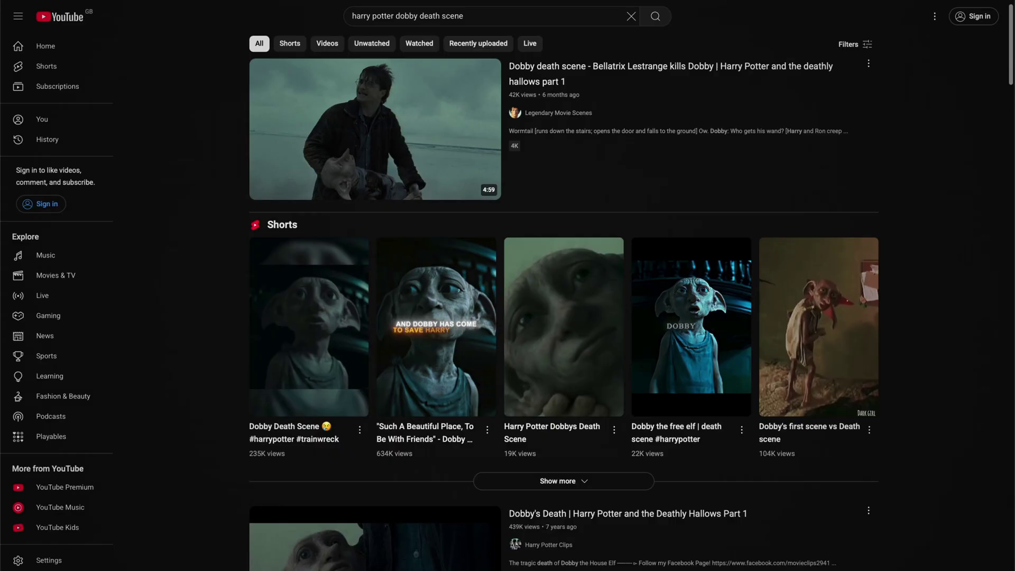
Play the Bellatrix Lestrange kills Dobby clip from the YouTube search results.
click(326, 100)
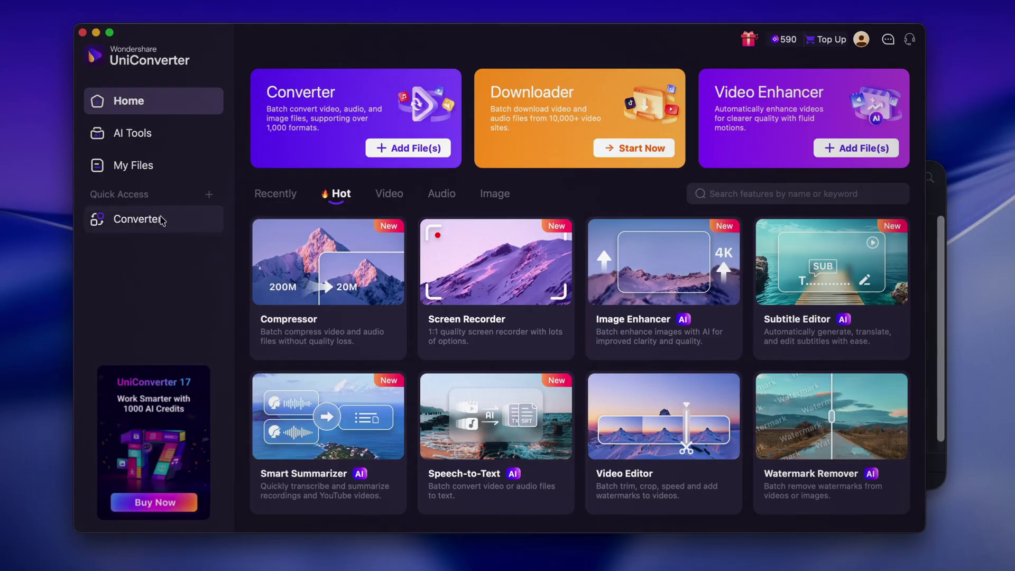
Load Harry Potter and the Half Blood Prince.mkv into the Converter from the Finder folder.
click(161, 225)
click(77, 557)
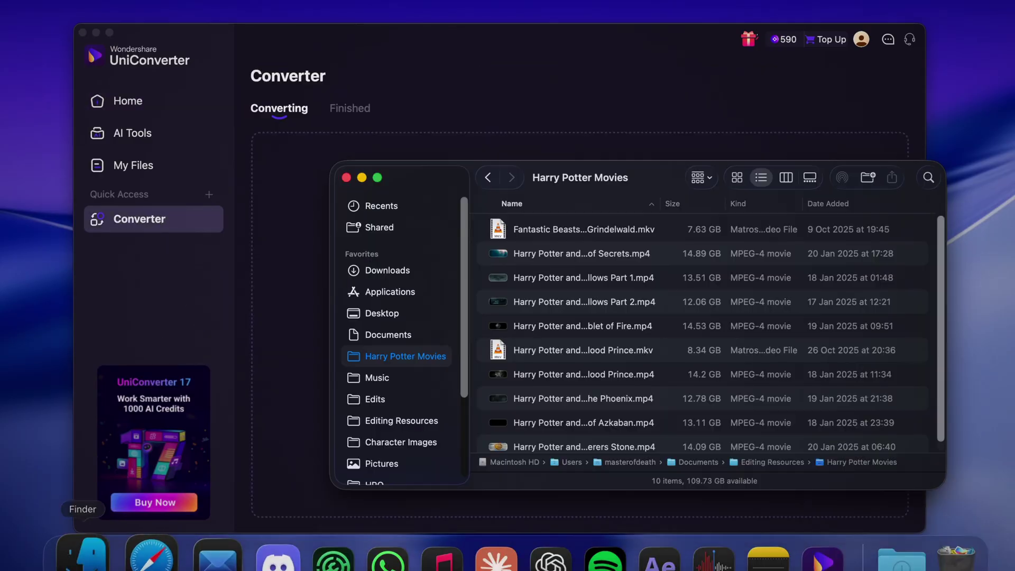
drag(546, 353, 263, 298)
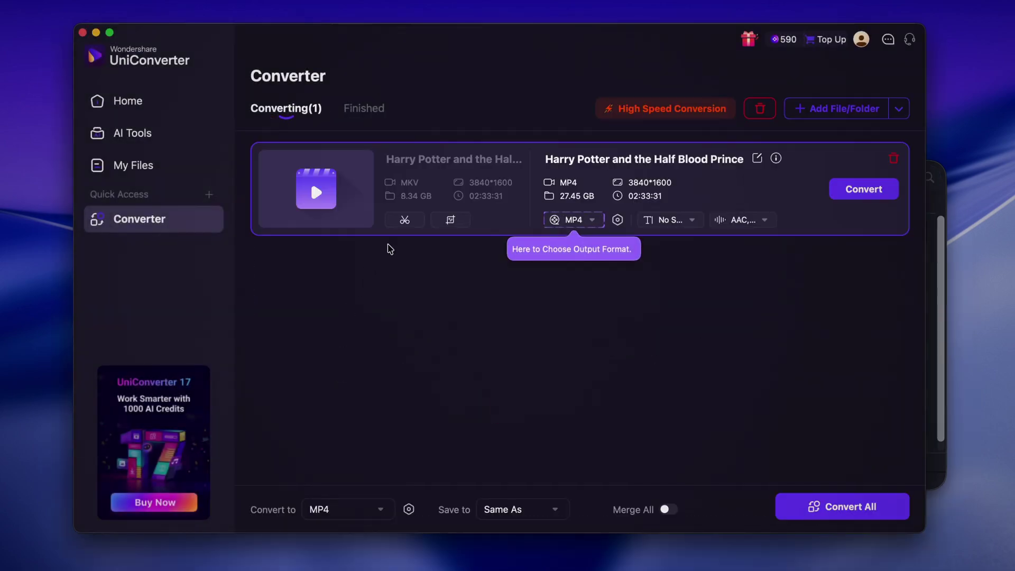
Trim the end credits so the movie's segment ends near 02:26:17.
click(405, 220)
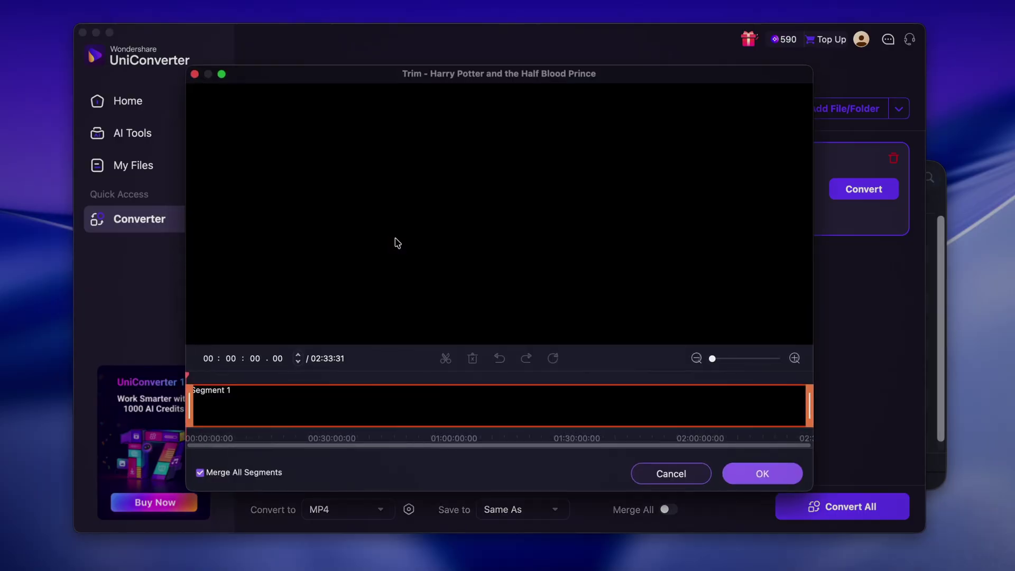
click(795, 378)
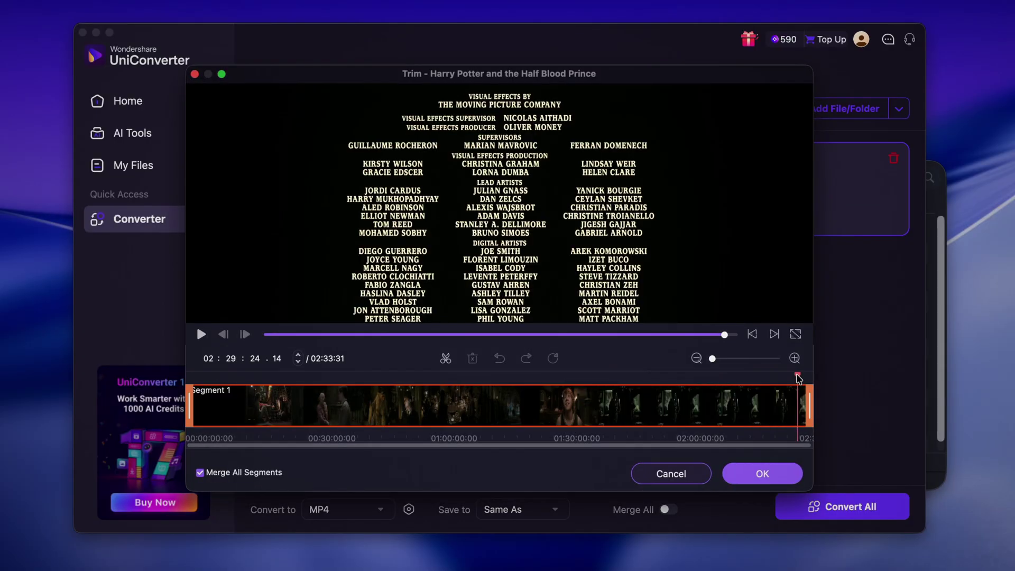
drag(809, 404, 790, 403)
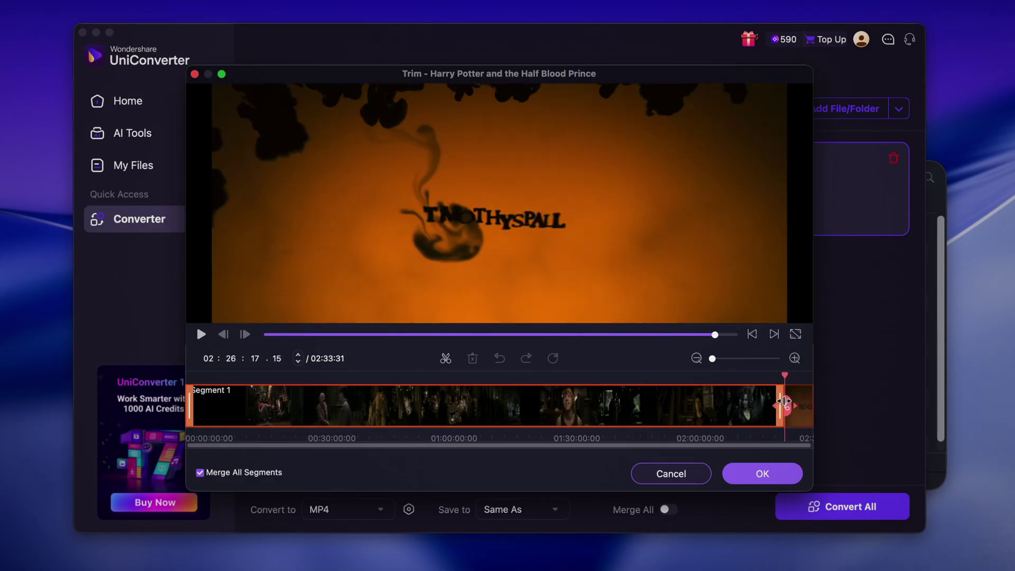
Confirm the trim, then crop to 3840 x 1598 with height 1598 and Crop Size aspect ratio.
click(762, 473)
click(449, 221)
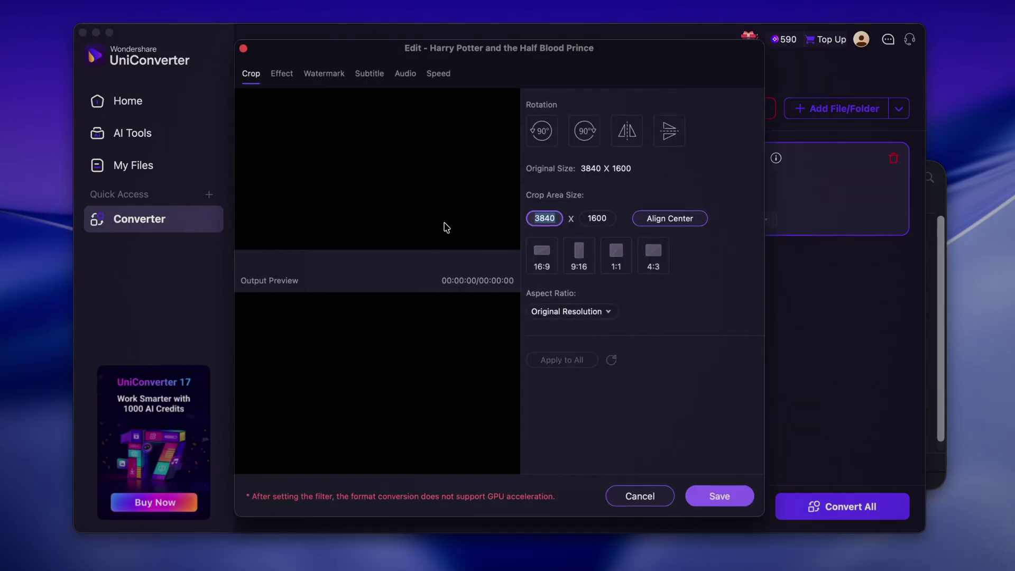
click(607, 218)
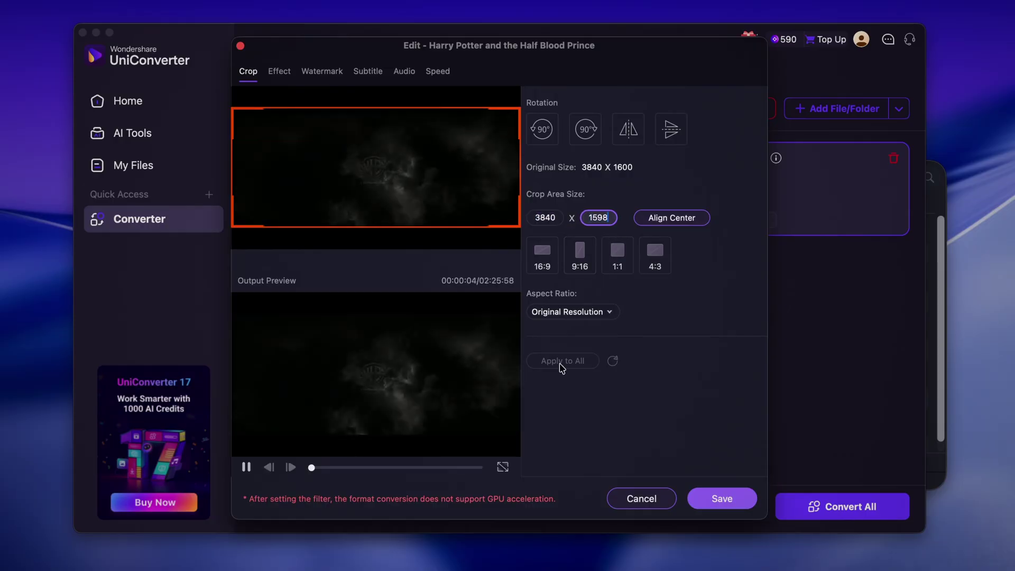
click(565, 312)
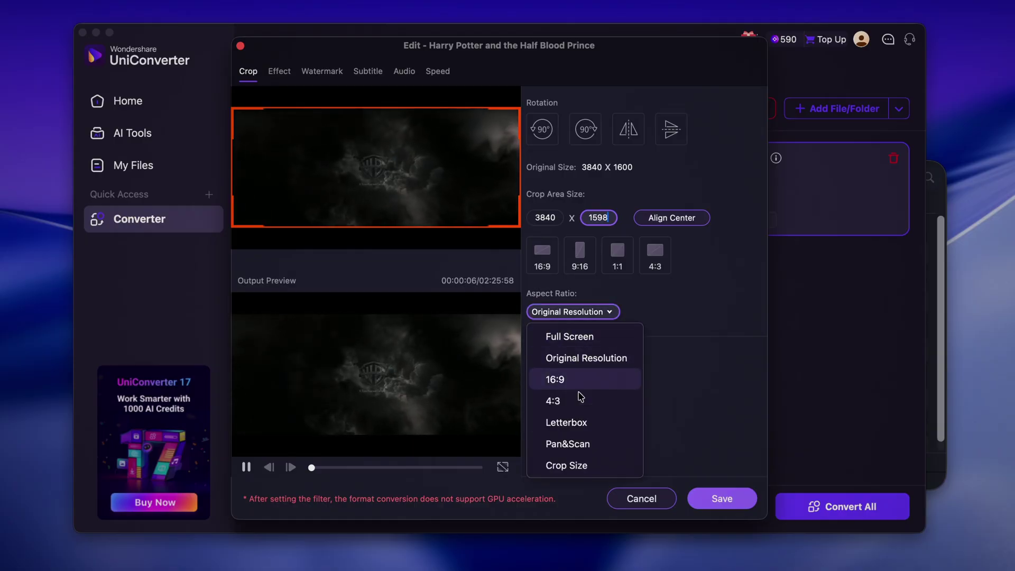
click(580, 464)
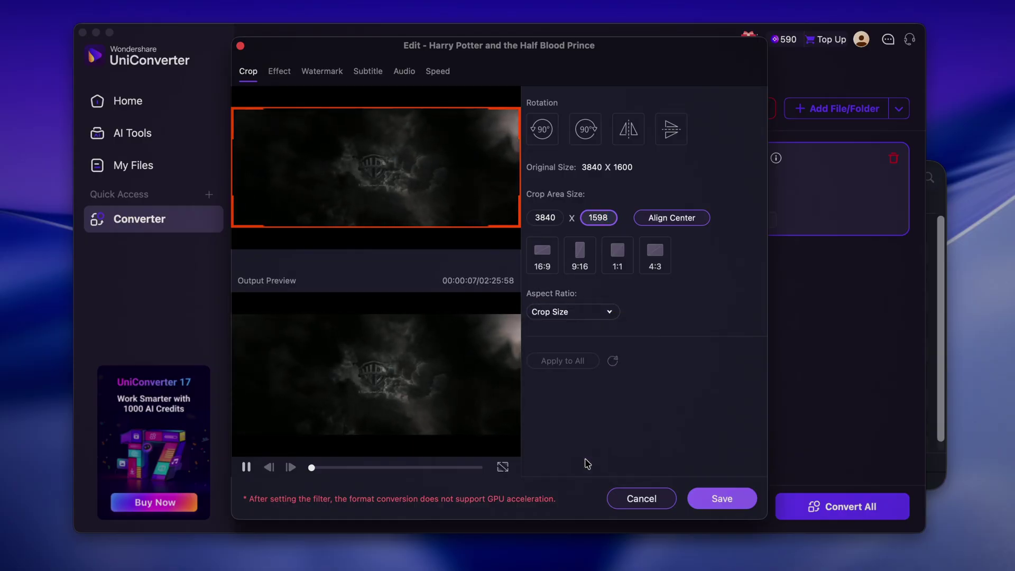
Save the crop and choose MP4 as output format via Help Me Select.
click(722, 499)
click(581, 220)
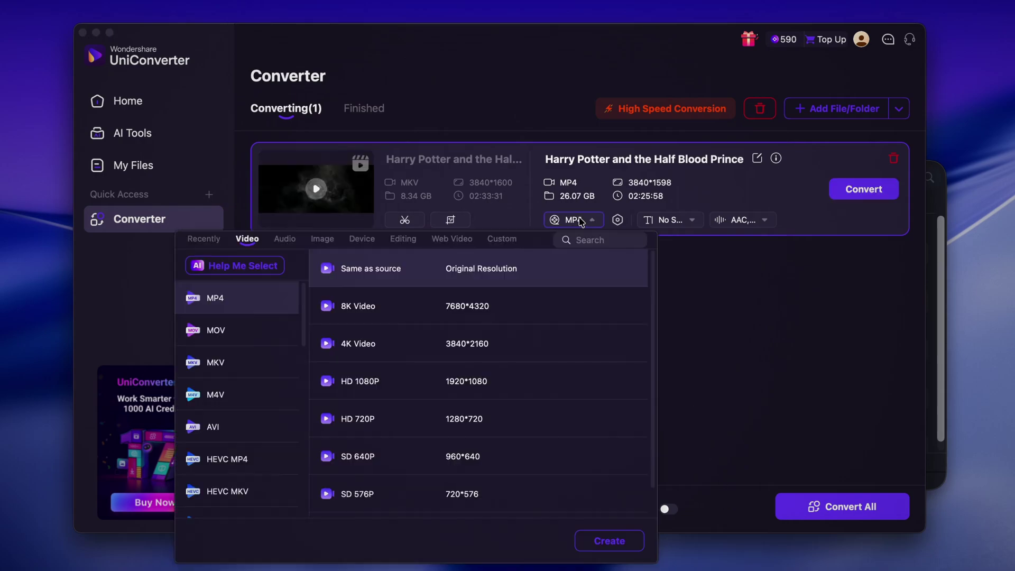
click(258, 266)
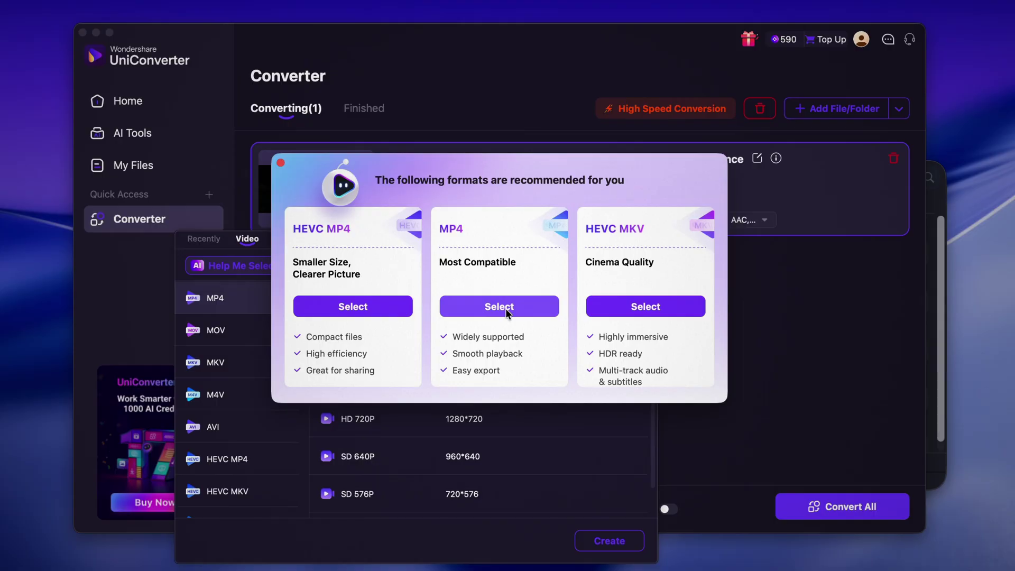
click(506, 309)
Review the output's Subtitles and Audio Track lists.
click(692, 221)
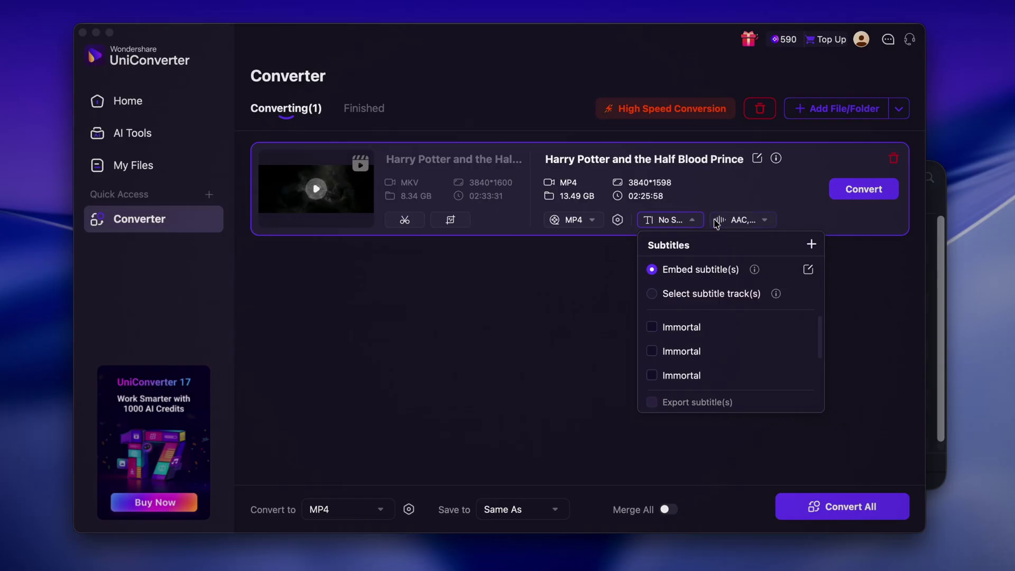
click(739, 221)
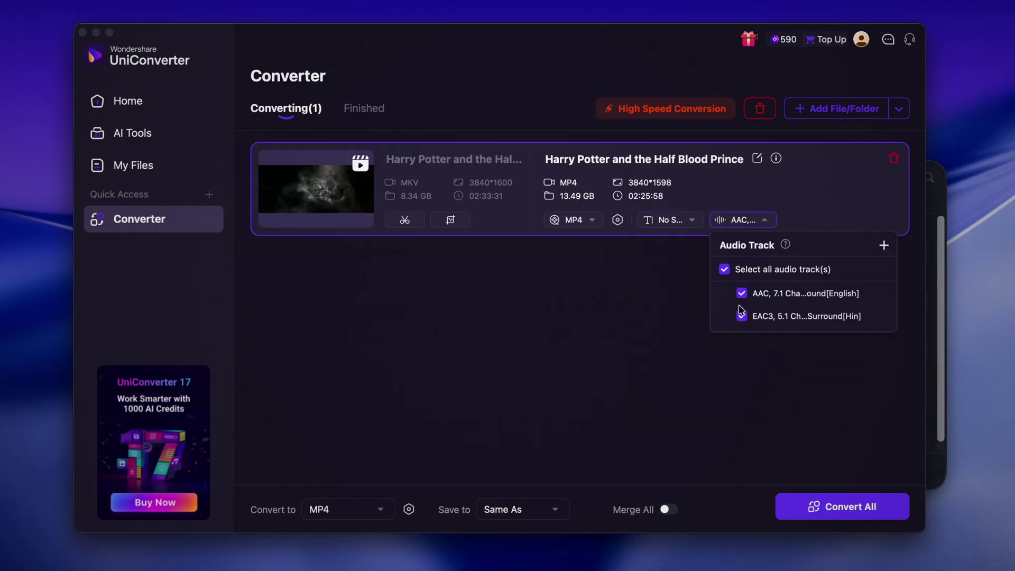
click(744, 373)
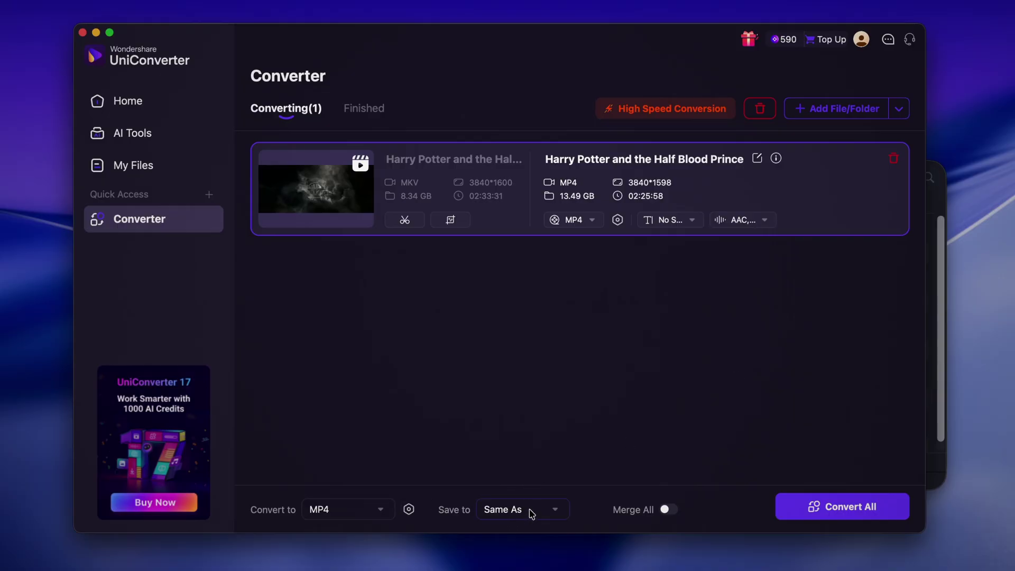
Set video to custom 12000 kbps bit rate, High profile, level 5.1, 24 fps.
click(617, 219)
click(591, 214)
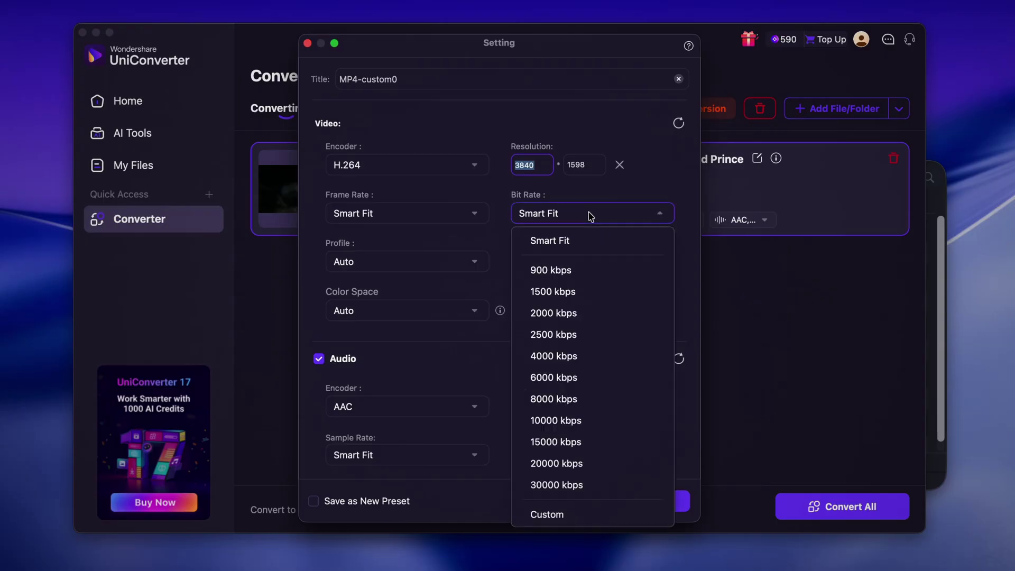
click(565, 418)
click(591, 213)
click(548, 514)
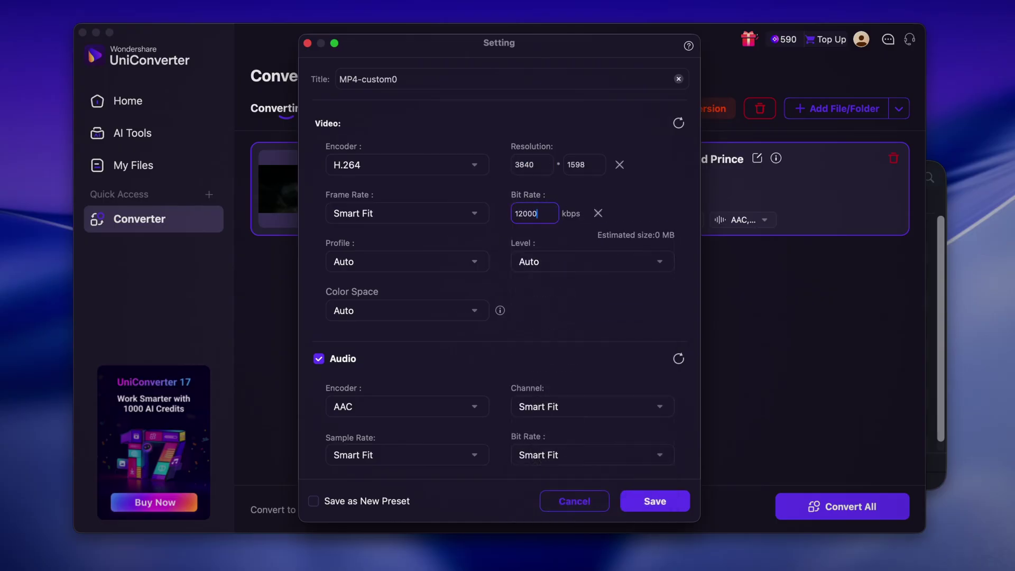
click(423, 262)
click(402, 353)
click(544, 263)
click(536, 439)
click(427, 216)
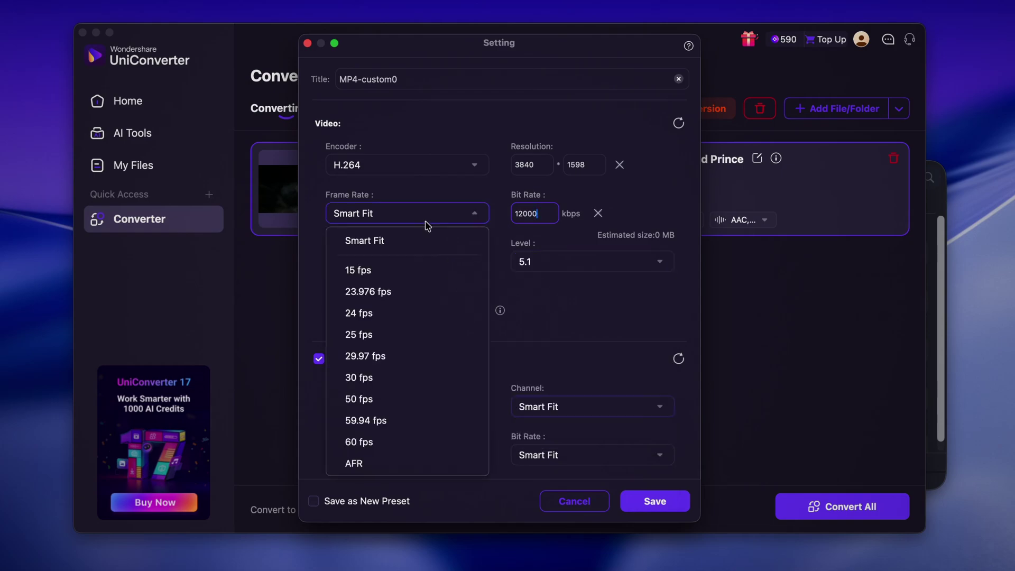
click(398, 311)
key(Return)
Set audio to 320 kbps, 48000 Hz stereo, color space SDR-Rec.709, and save.
click(529, 459)
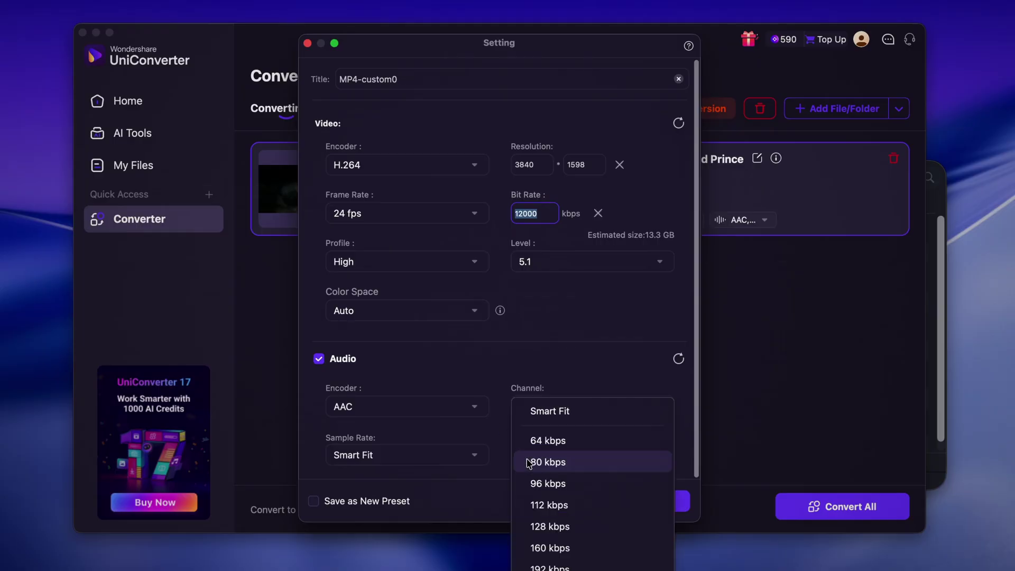
click(534, 564)
click(465, 456)
click(420, 568)
click(654, 406)
click(607, 482)
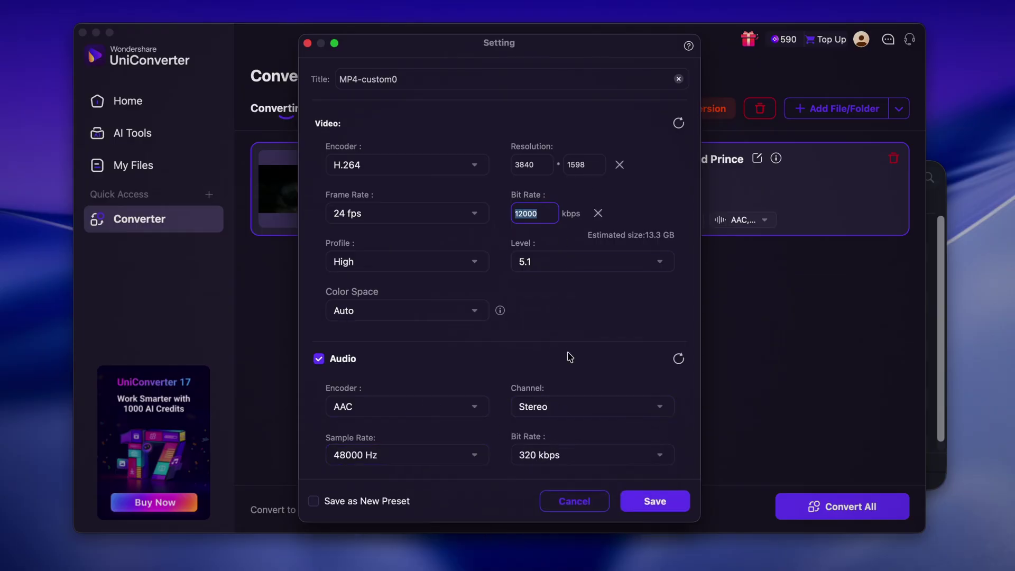
click(426, 310)
click(385, 357)
click(677, 502)
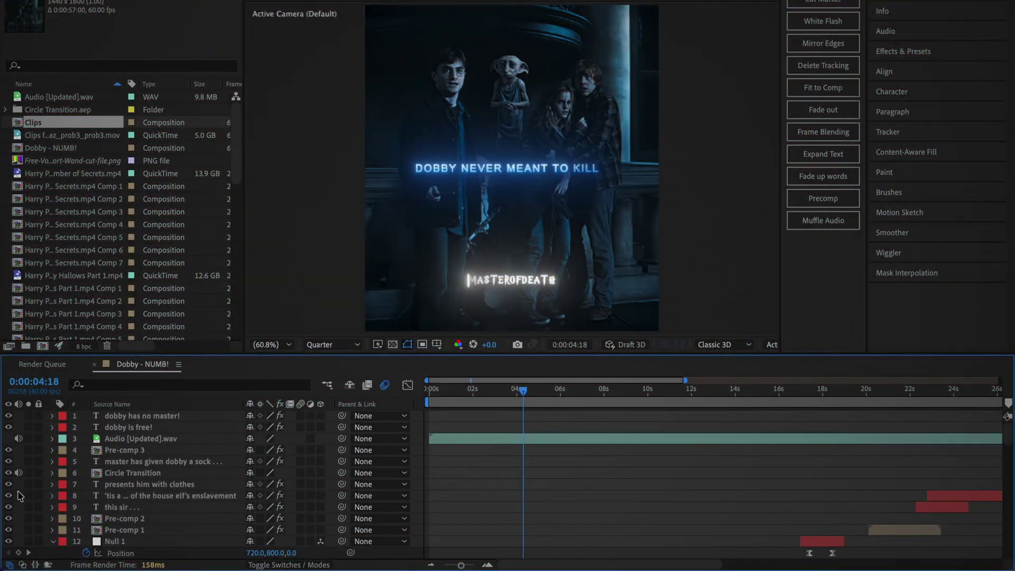
Add Dobby - NUMB! to the Render Queue with WAV as the output module format.
scroll(21, 491, down, 10)
click(105, 0)
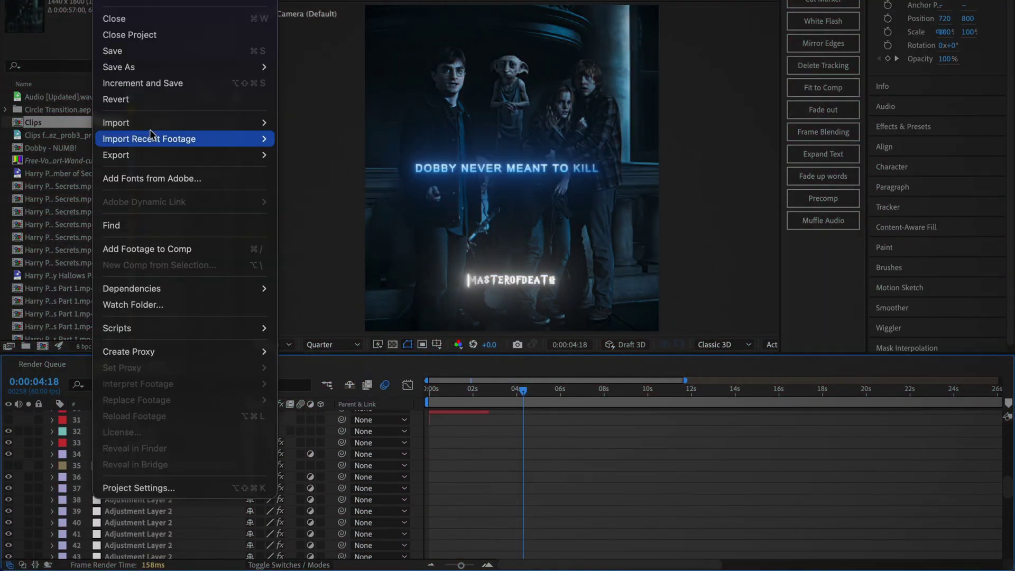
mouse_move(132, 155)
click(318, 170)
click(198, 445)
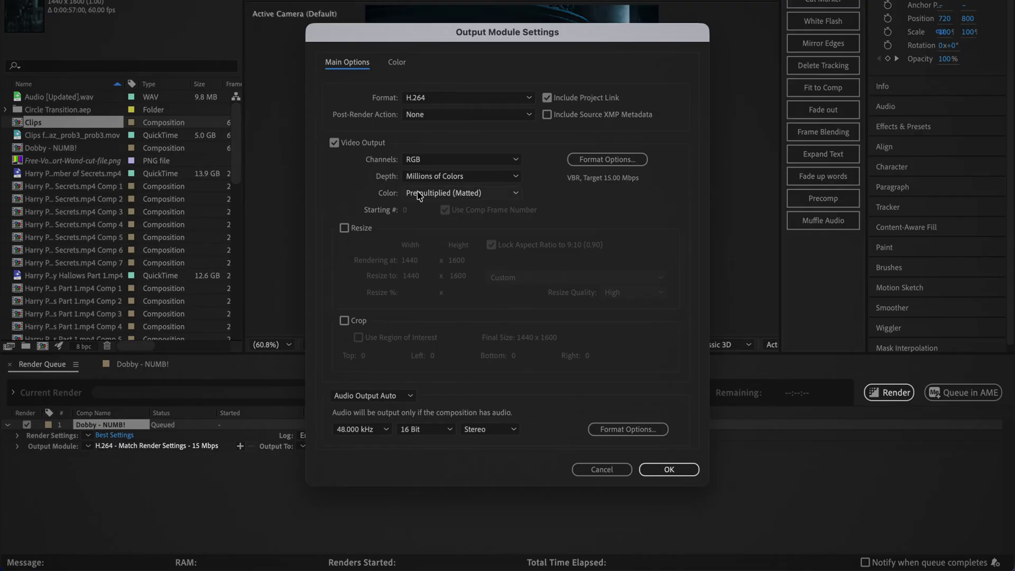
click(468, 97)
click(441, 309)
click(425, 429)
click(415, 473)
click(669, 470)
Output to Audio.wav in the Wondershare project folder and render it.
click(329, 447)
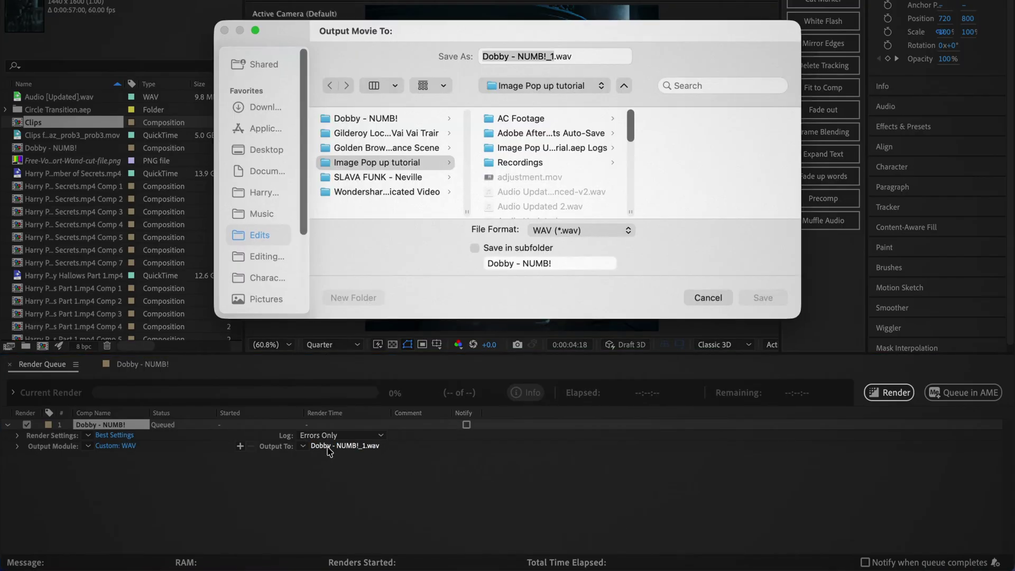
click(401, 192)
triple_click(553, 55)
text(Audio.wav)
key(Return)
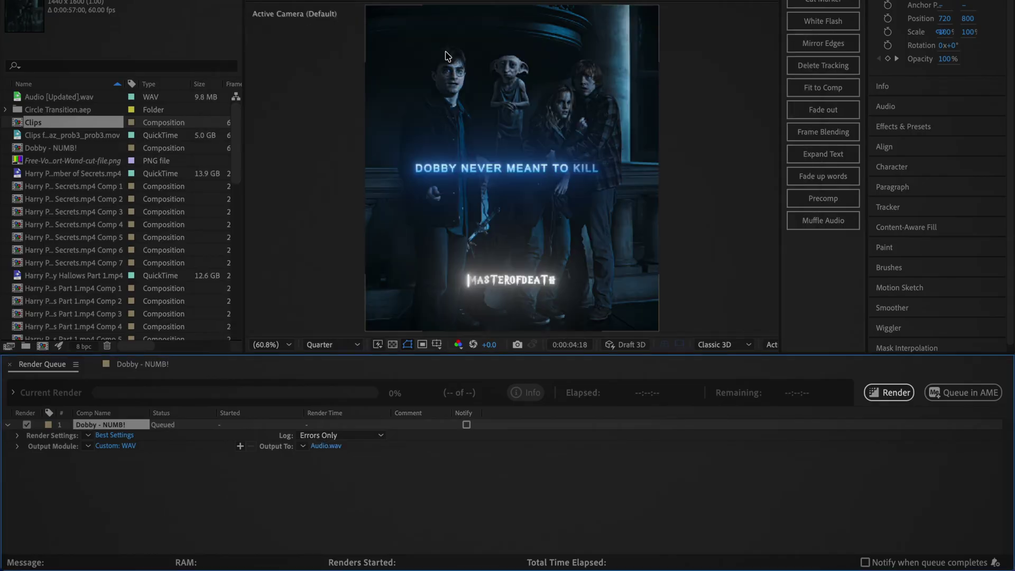
click(889, 392)
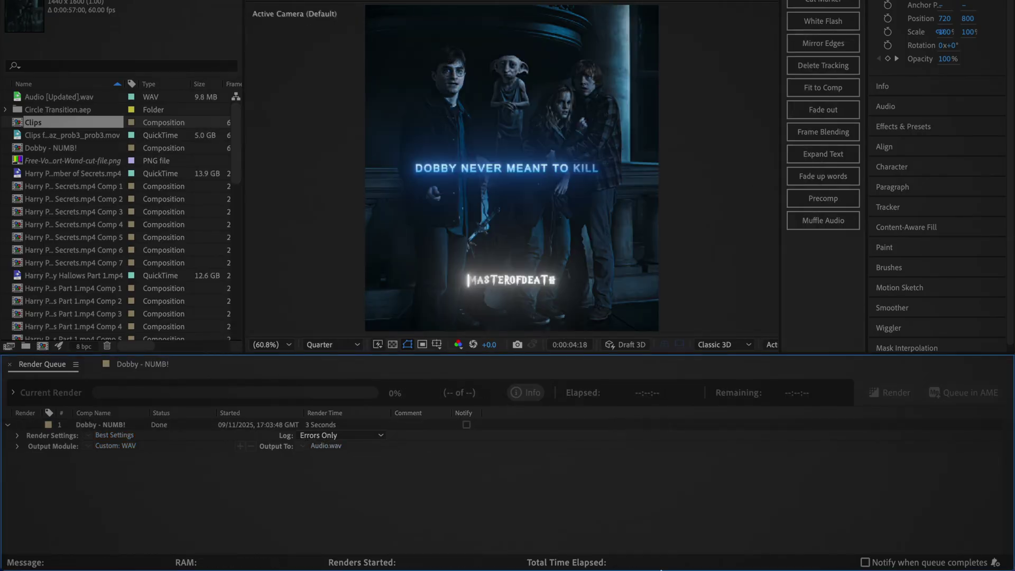
Load Audio.wav into Vocal Remover, exclude Background Music, and export only the vocal track.
click(797, 535)
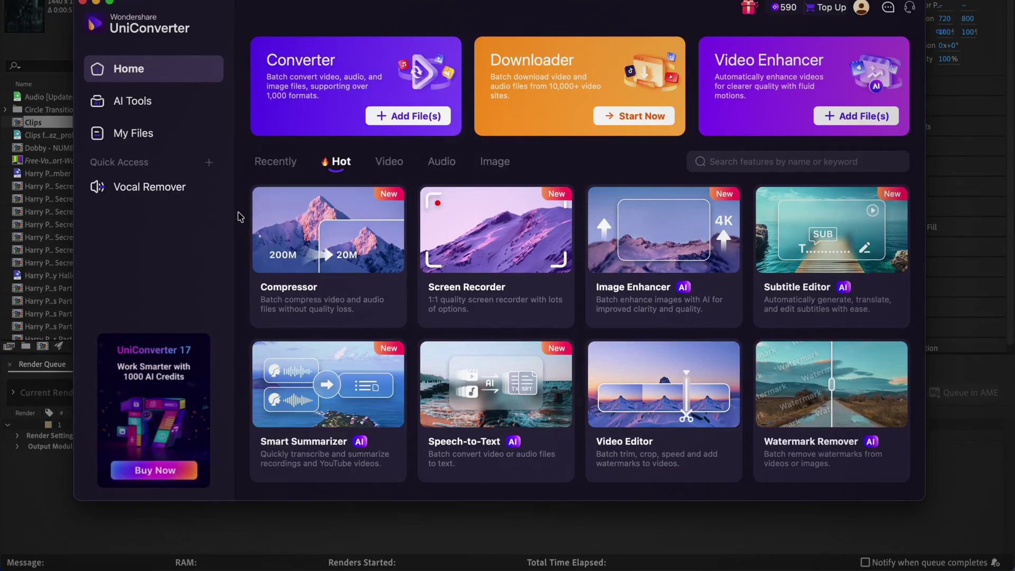
click(157, 187)
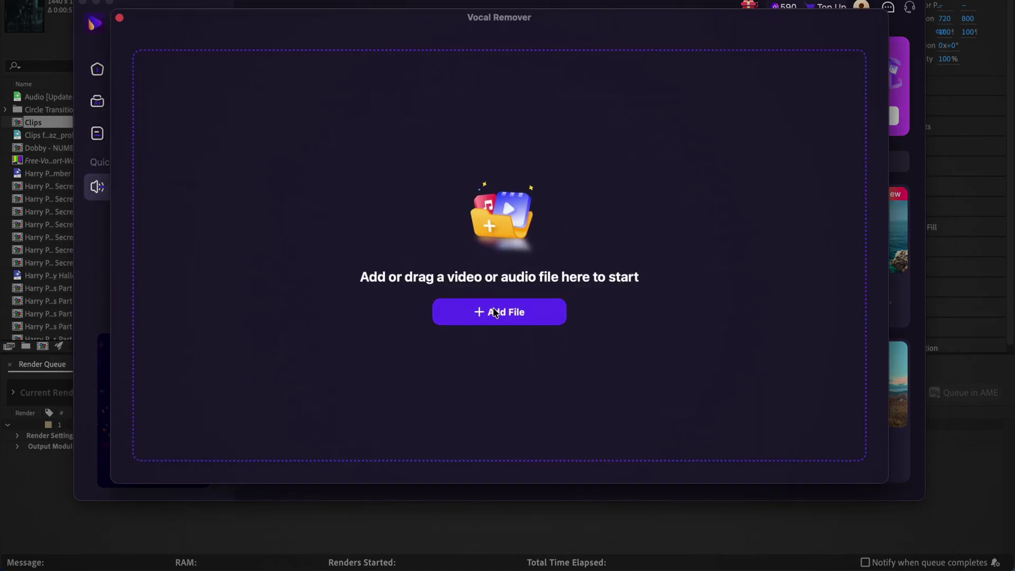
click(495, 312)
click(206, 270)
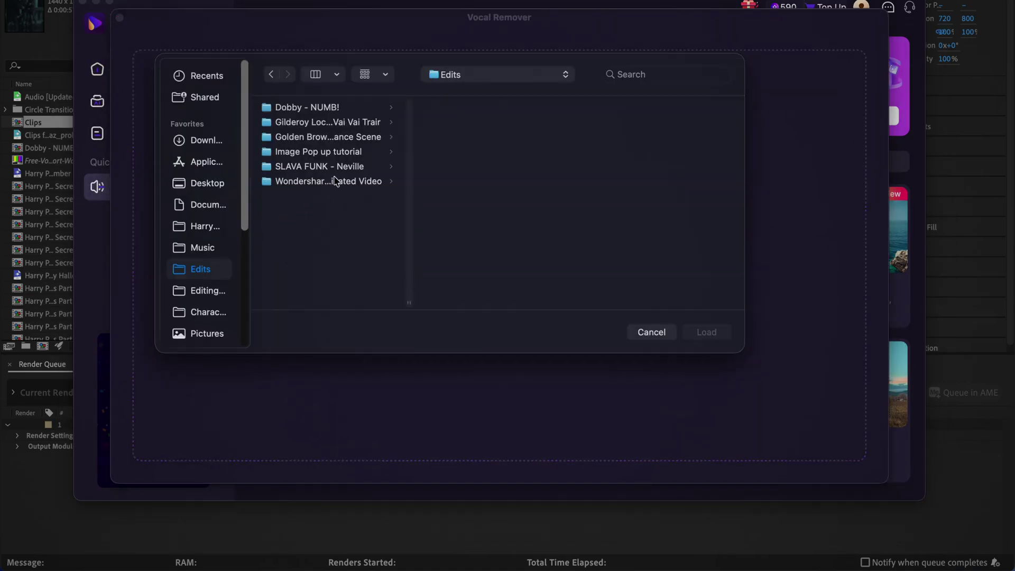
click(346, 182)
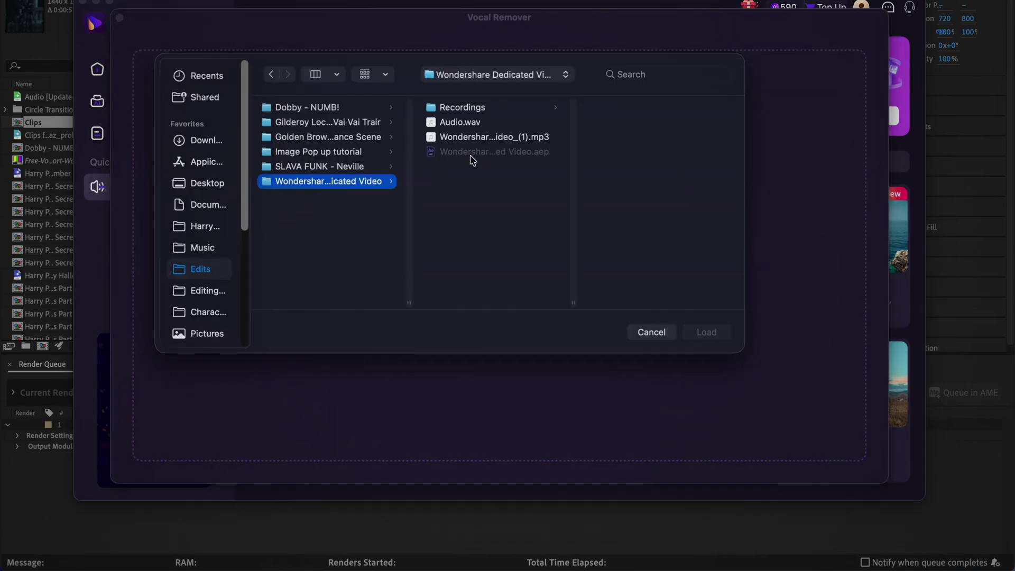
click(511, 125)
double_click(511, 124)
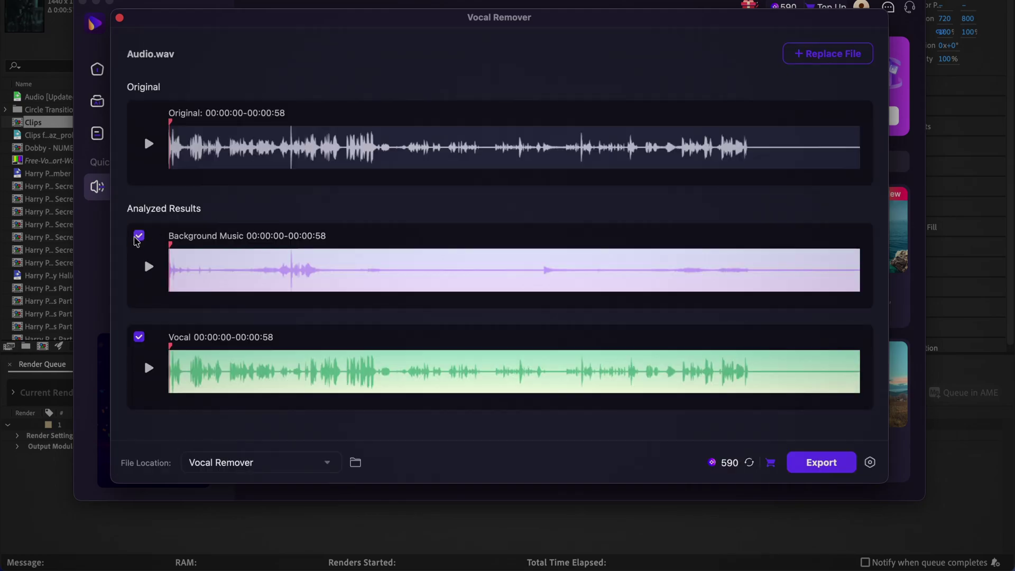
click(138, 235)
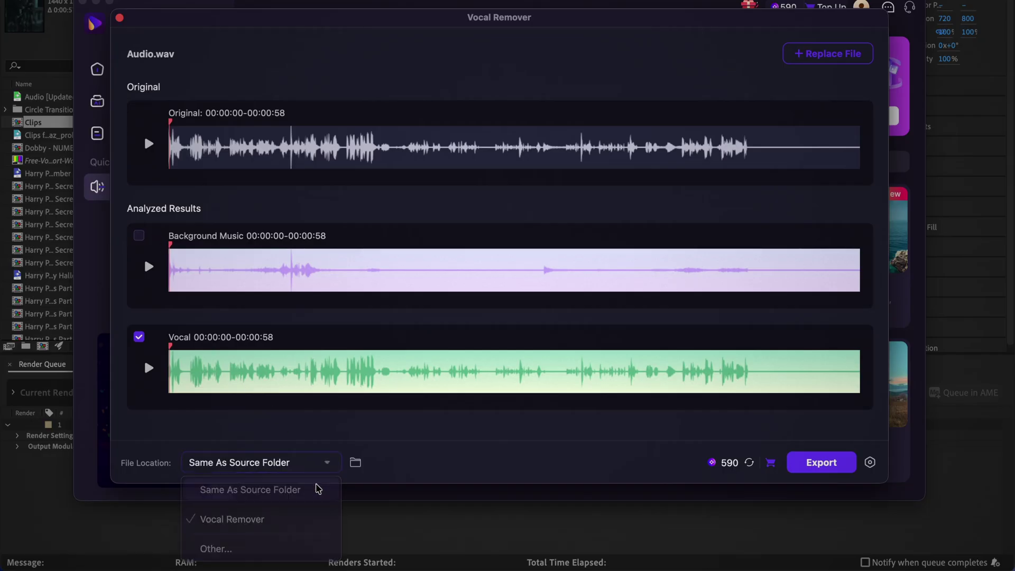
click(808, 458)
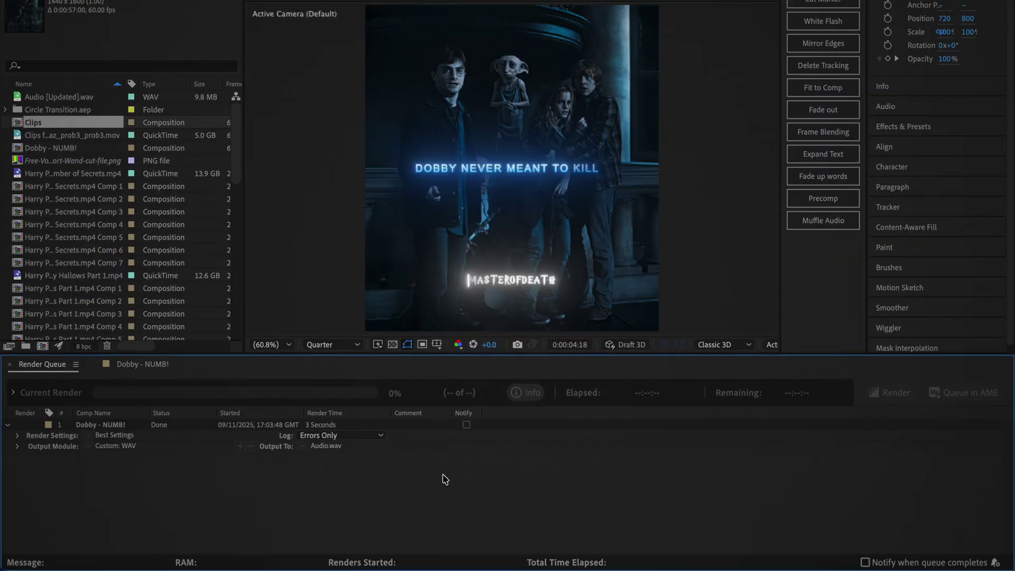
Drag Audio_Vocal.wav from the export folder onto the Dobby - NUMB! timeline as top layer.
click(140, 365)
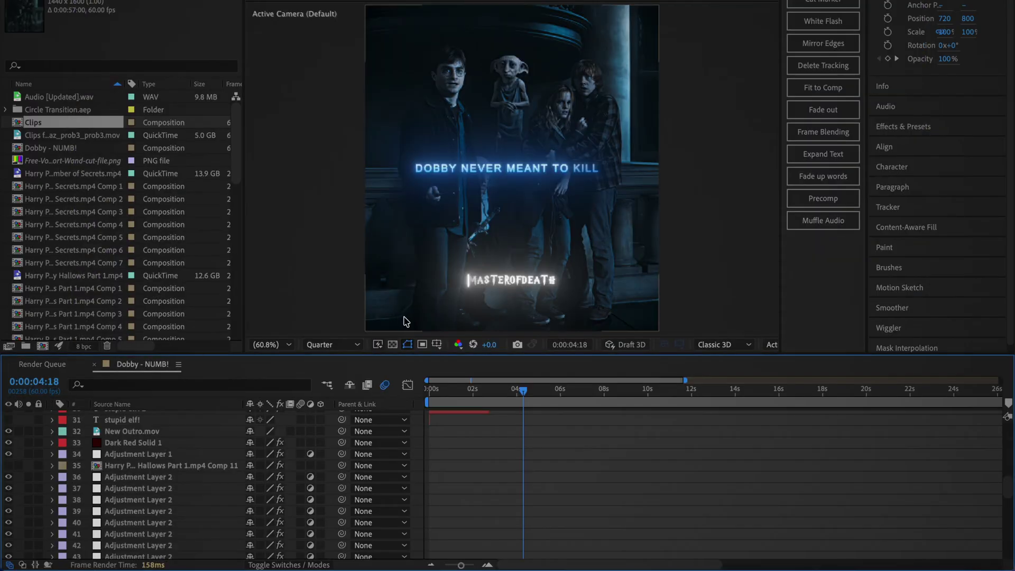
key(super+Tab)
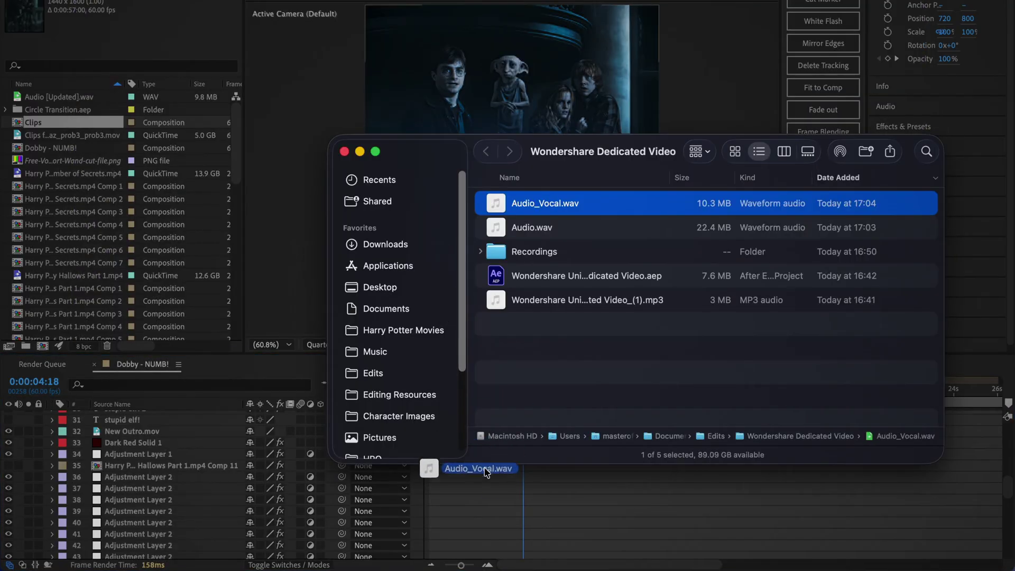
drag(485, 476, 480, 478)
scroll(46, 461, down, 20)
scroll(32, 527, up, 20)
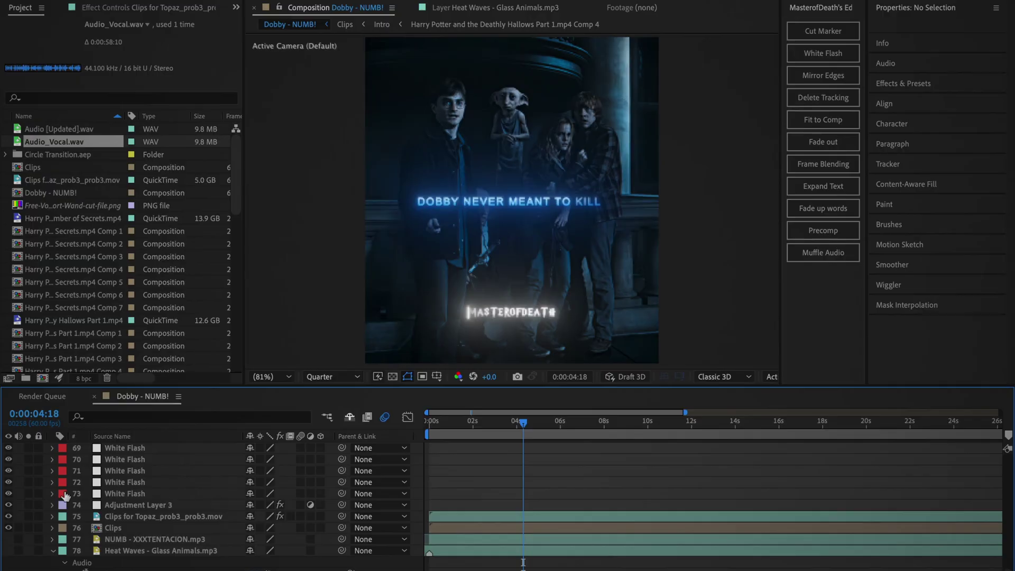
Scroll up the timeline to reach the text and effect layers to hide.
scroll(10, 452, up, 4)
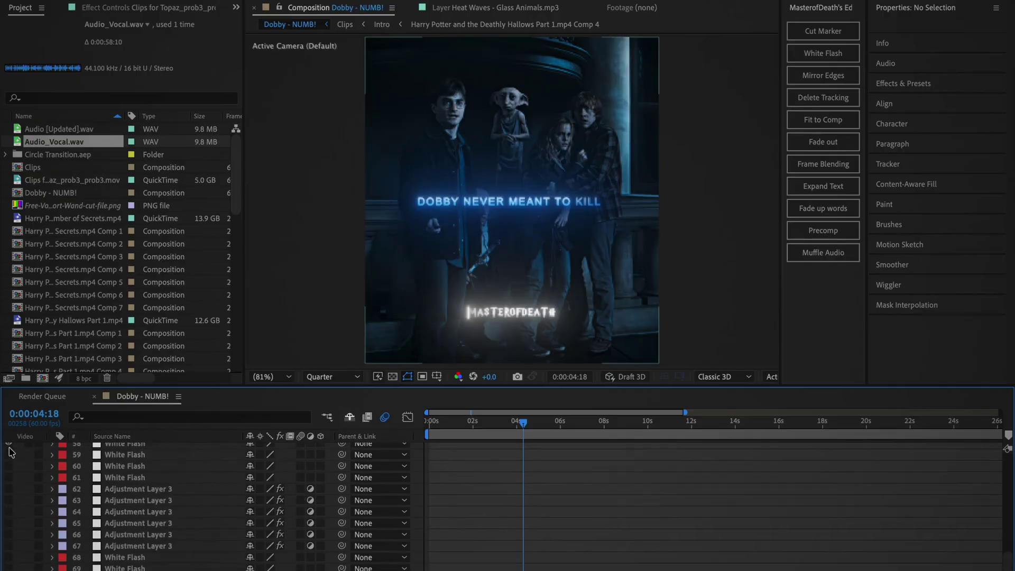
scroll(10, 452, up, 20)
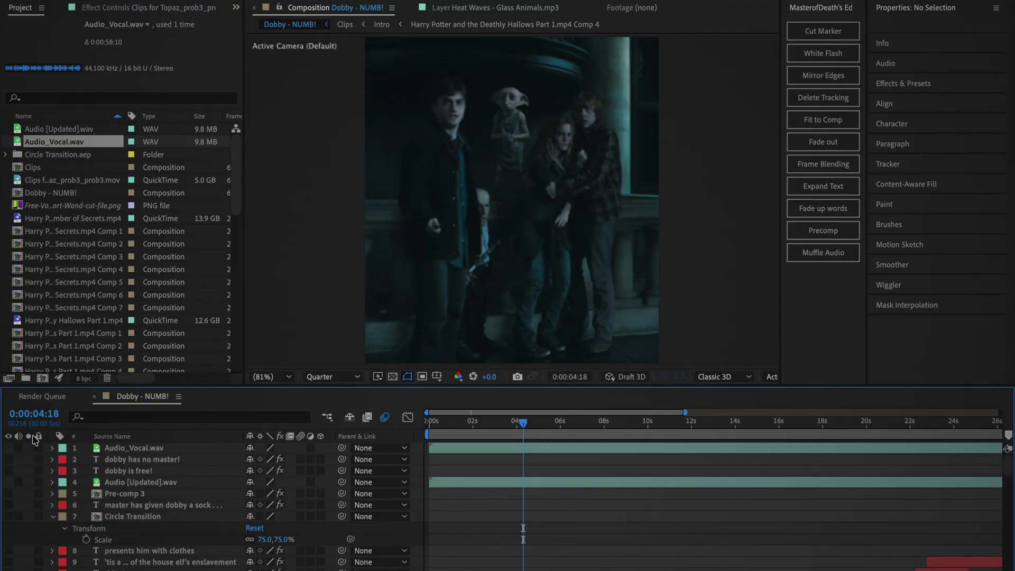
Queue the composition again with QuickTime ProRes 422 LT as the output format.
key(alt+f)
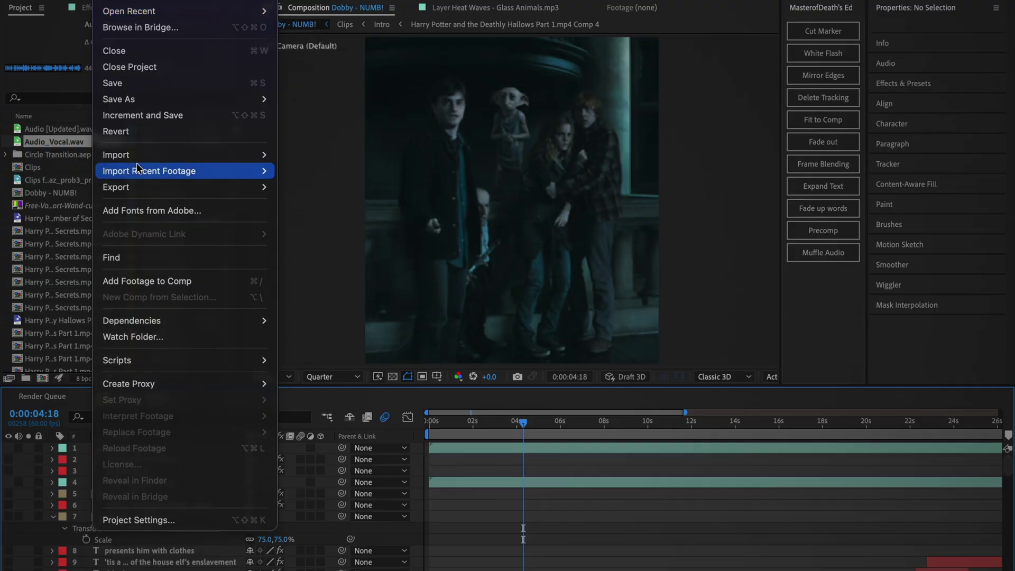
click(303, 377)
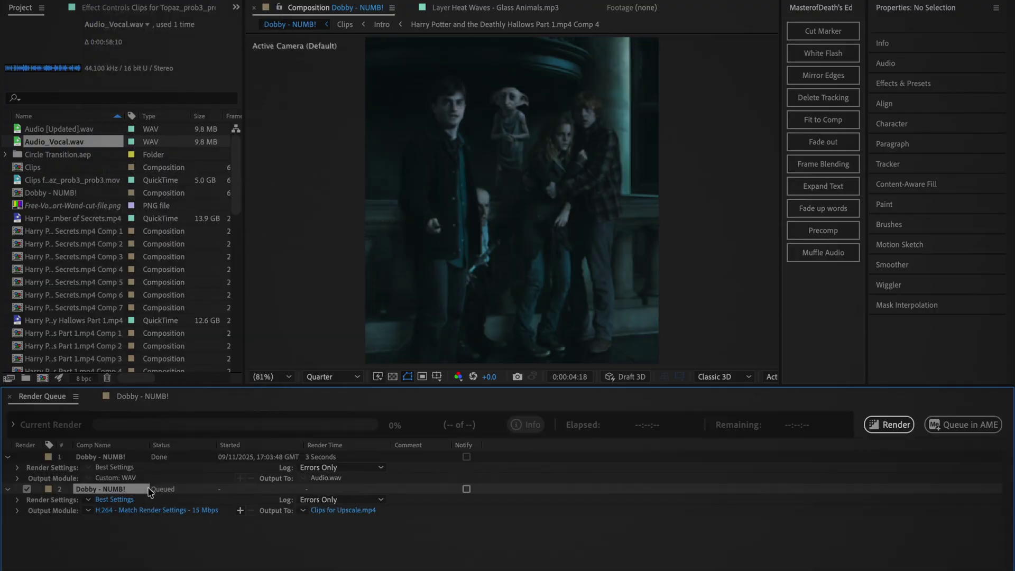
click(136, 510)
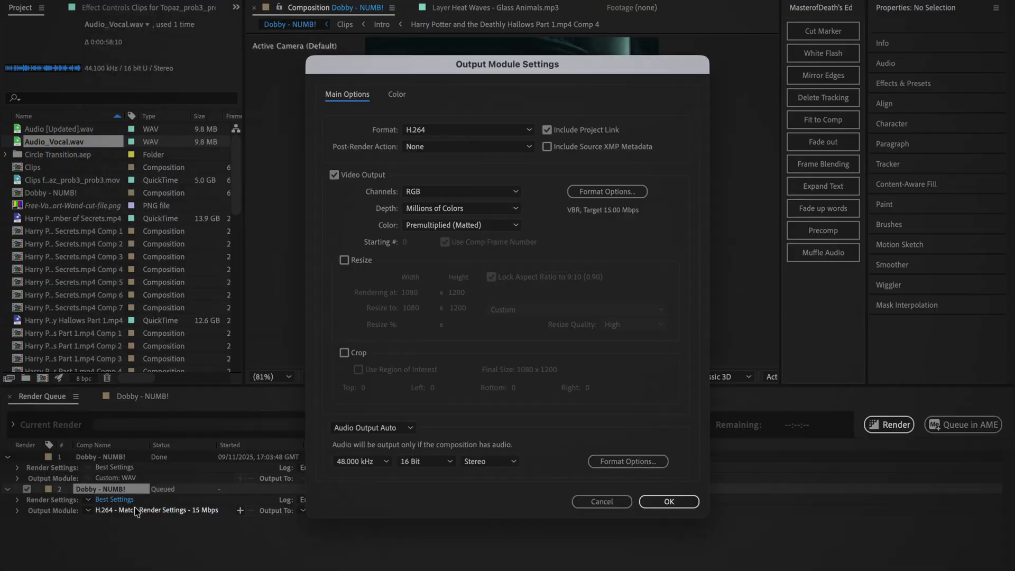
click(442, 131)
click(433, 277)
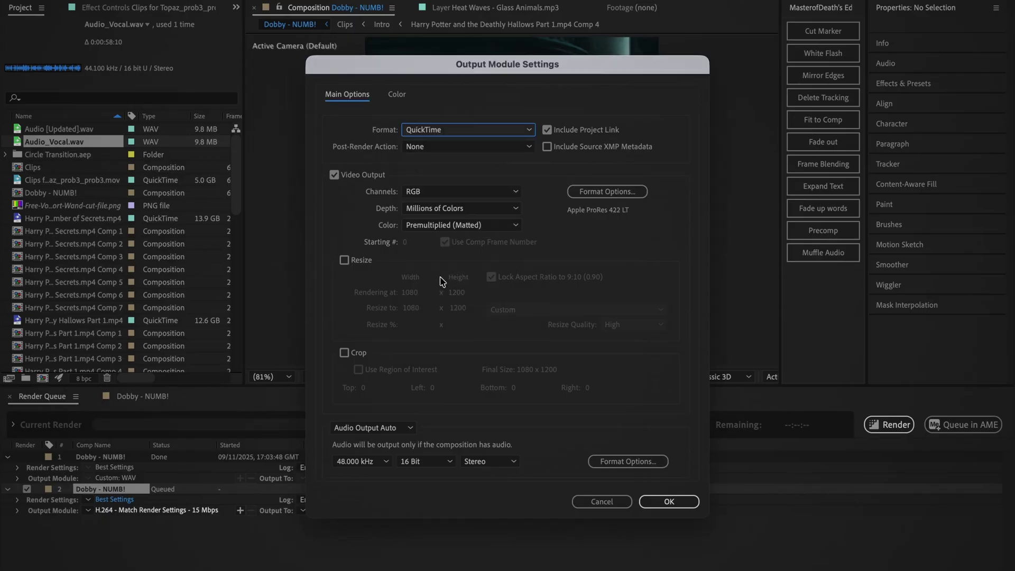
click(607, 192)
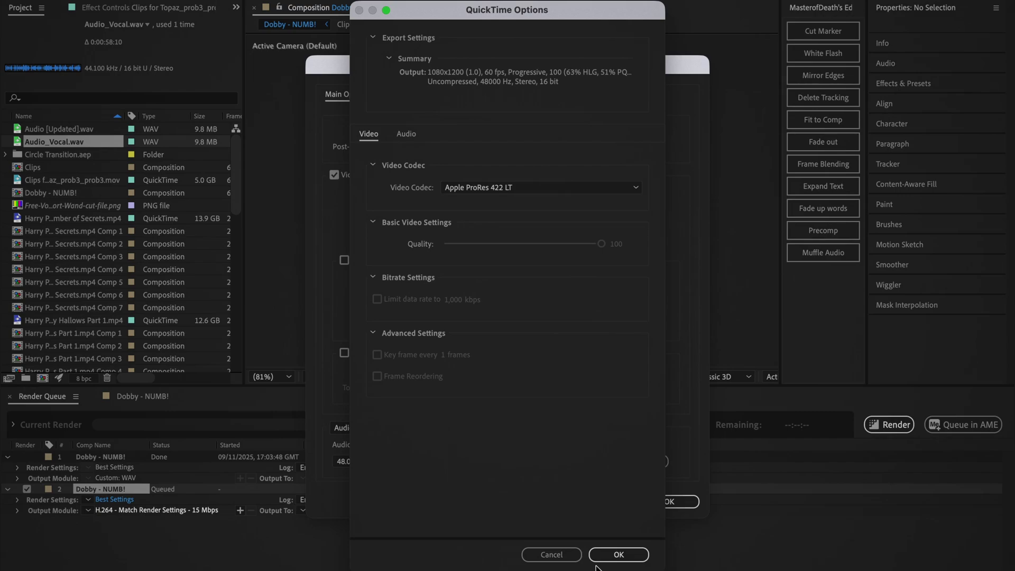
click(614, 553)
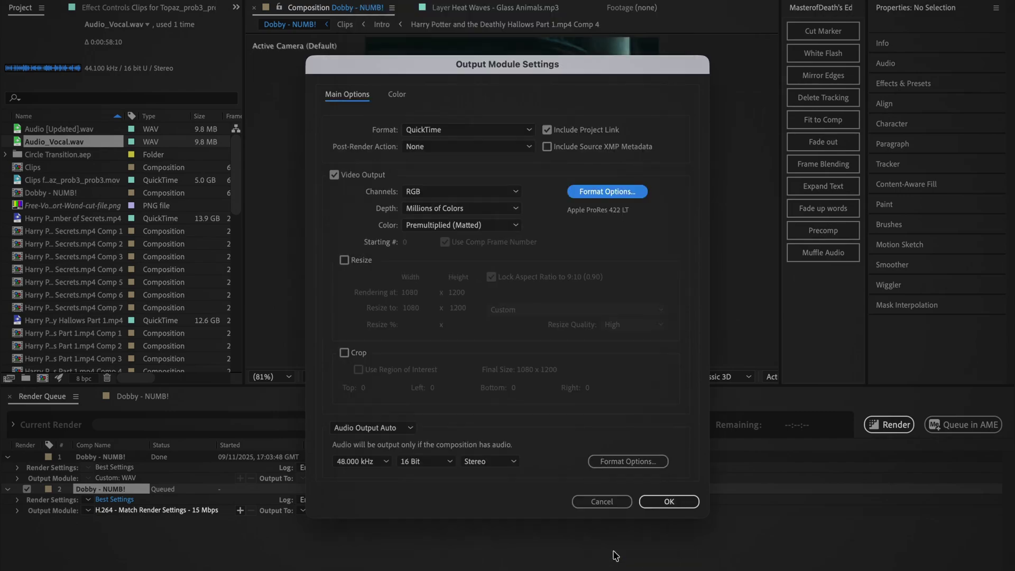
Turn audio output off and render Clips for Upscale.mov.
click(391, 427)
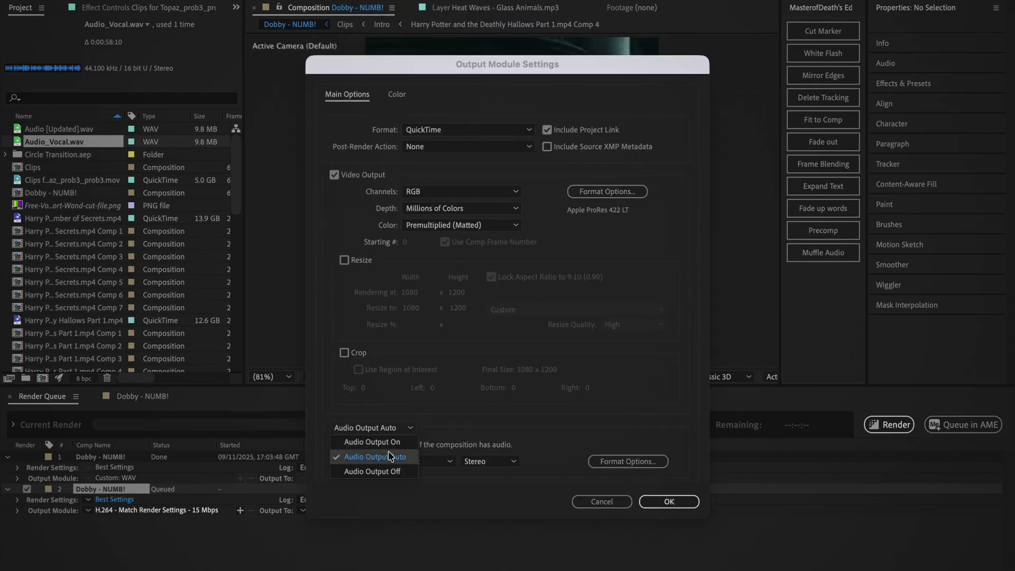
click(392, 478)
click(668, 501)
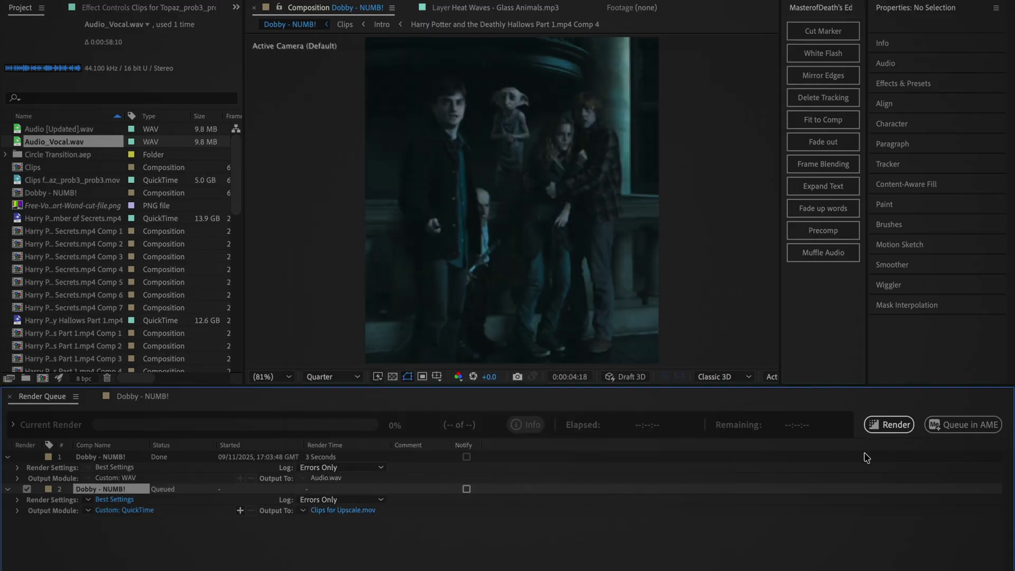
click(891, 424)
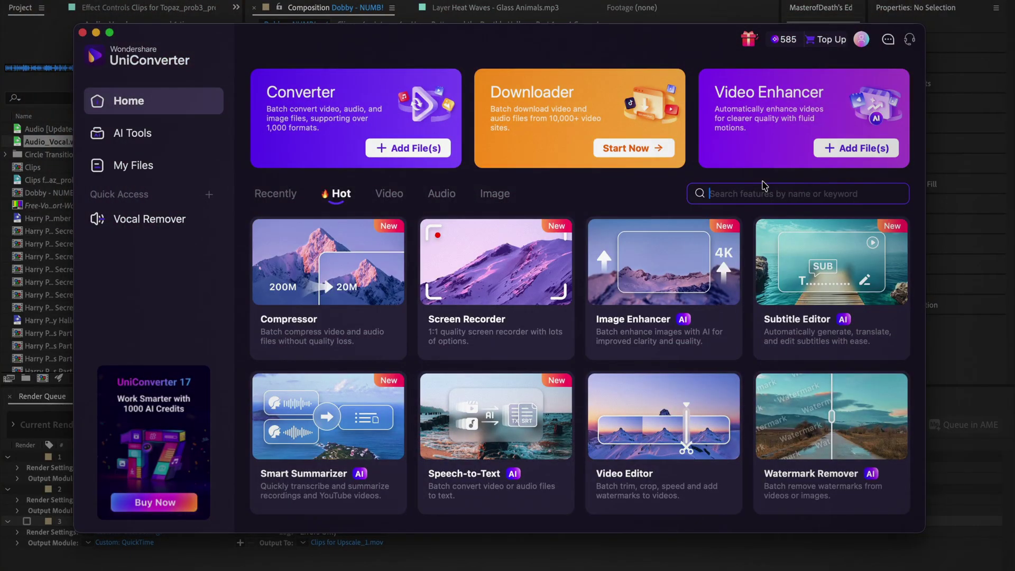
Open the Video Enhancer through an 'enhance' search and load Clips to Upscale.mov.
text(enha)
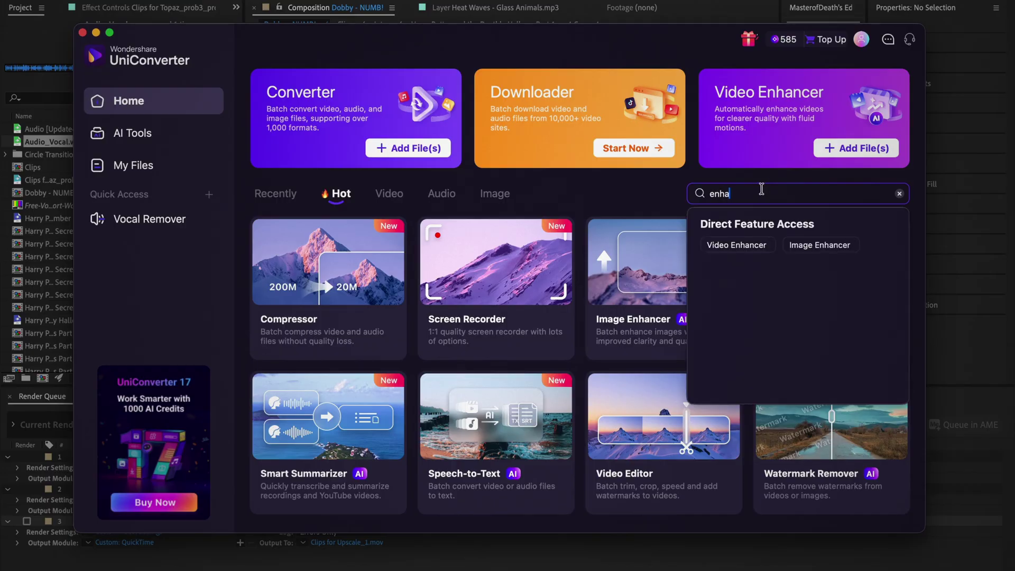
click(736, 246)
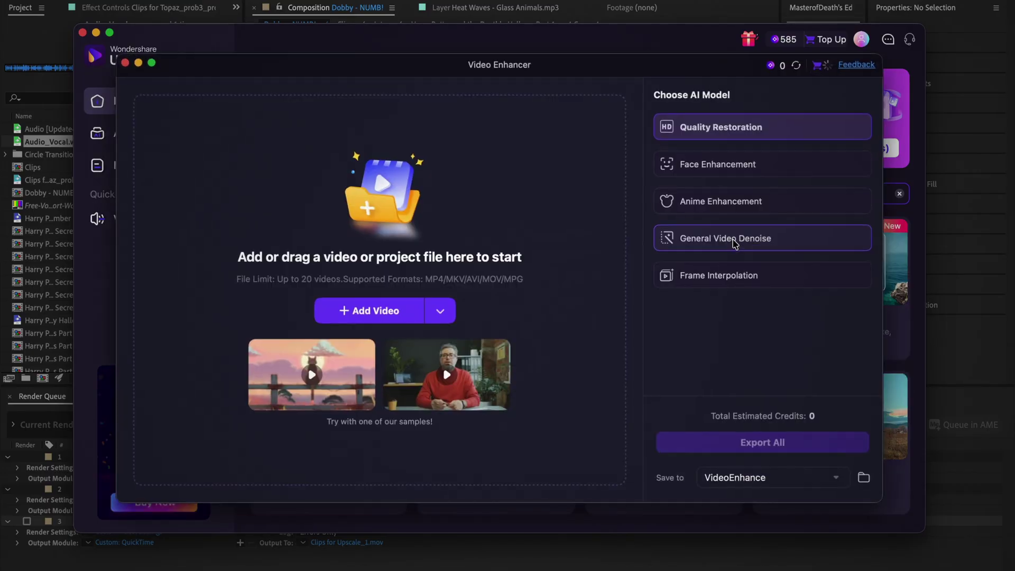
click(393, 312)
click(540, 159)
double_click(540, 158)
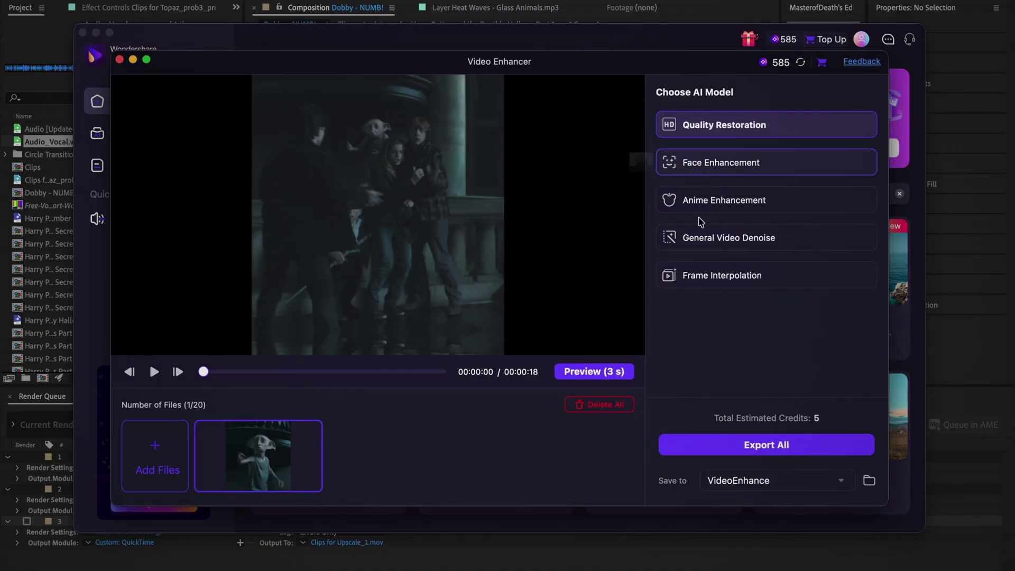
Save the enhanced result to the source folder and start the export.
mouse_move(704, 243)
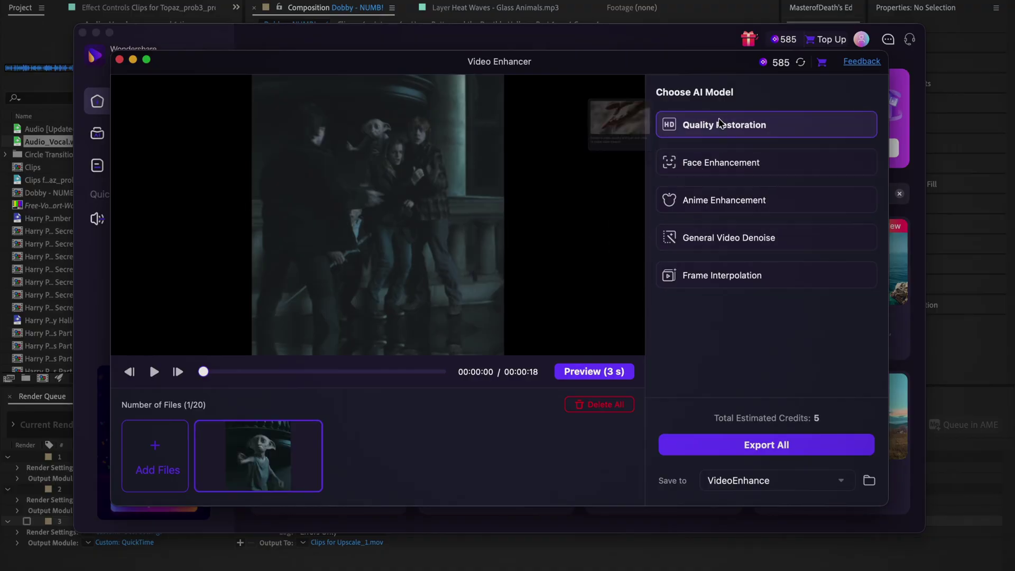
click(841, 481)
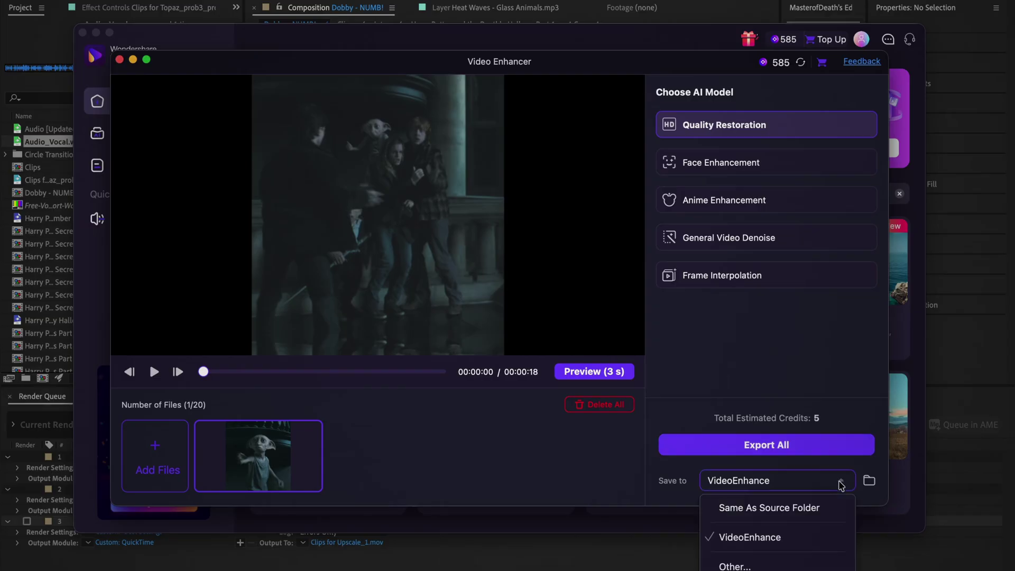
click(811, 508)
click(767, 445)
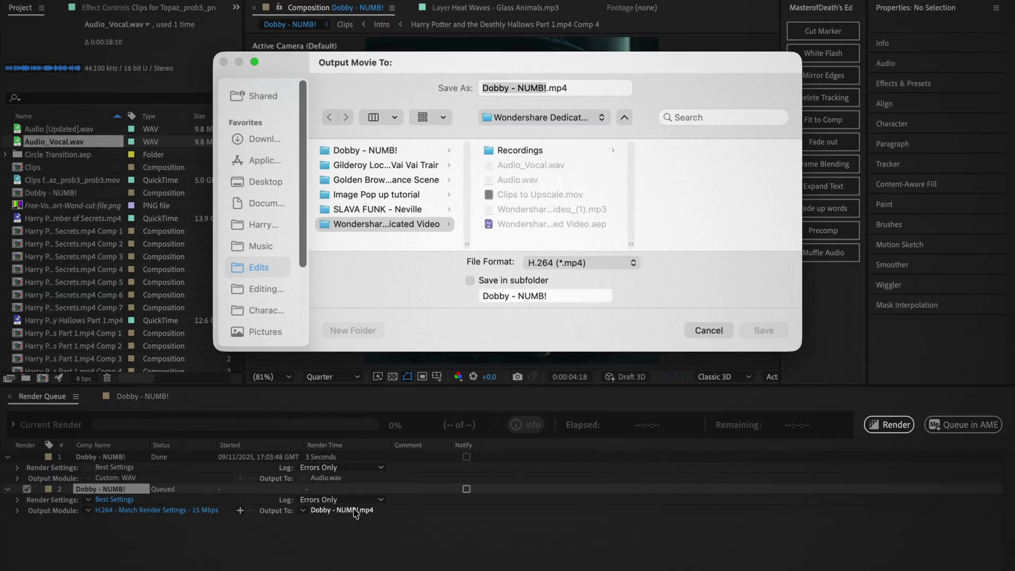
Name the second render 'Clips for Up…' and switch its Output Module to QuickTime with audio output.
text(Clips for Up)
key(Return)
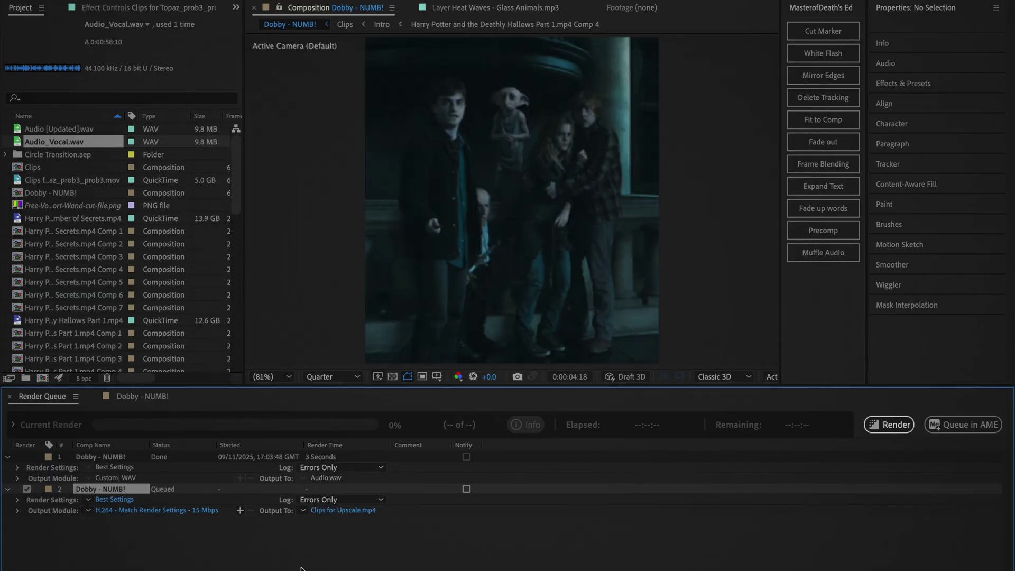
click(137, 510)
click(465, 130)
click(434, 276)
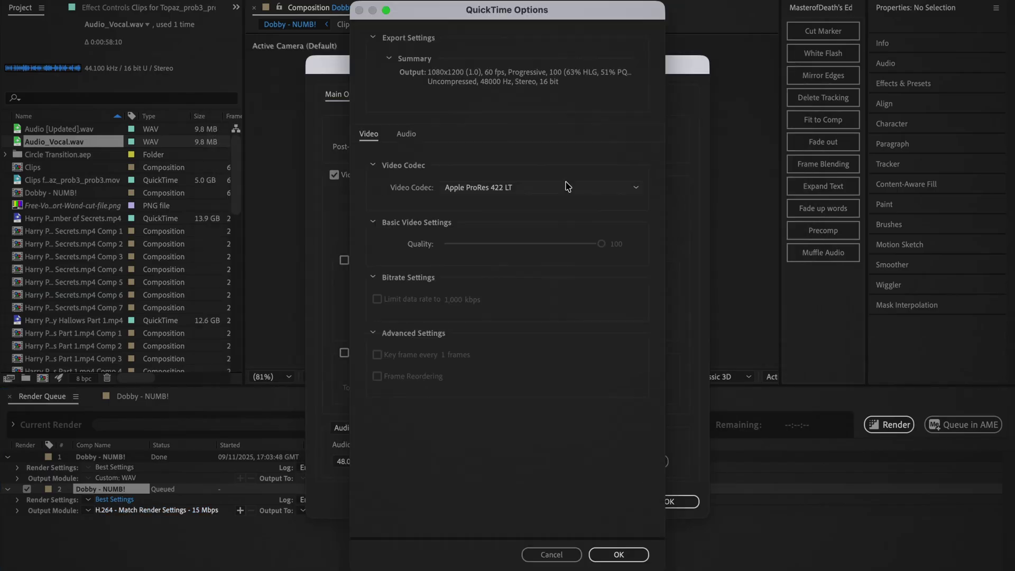
click(616, 556)
click(373, 428)
click(391, 441)
Confirm the output module, then add Final Render.mov from the Dobby - NUMB! folder to Compressor.
click(669, 501)
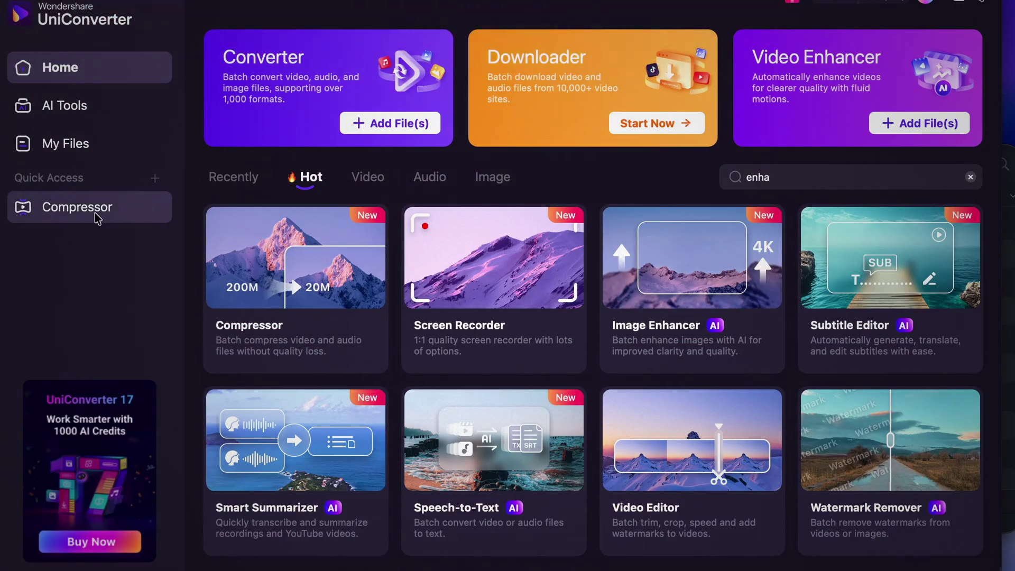
click(94, 213)
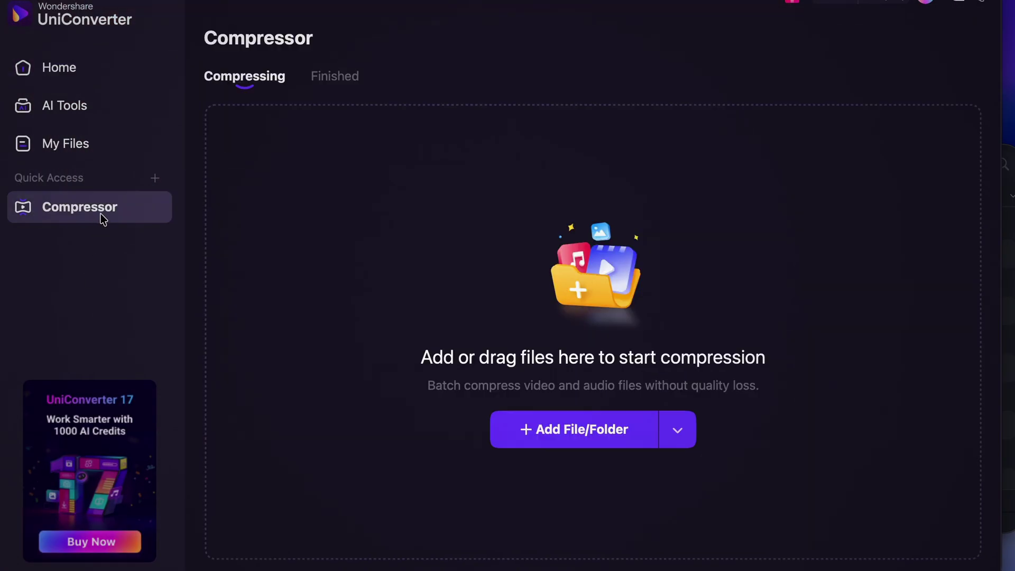
click(550, 429)
click(349, 164)
click(534, 387)
double_click(533, 386)
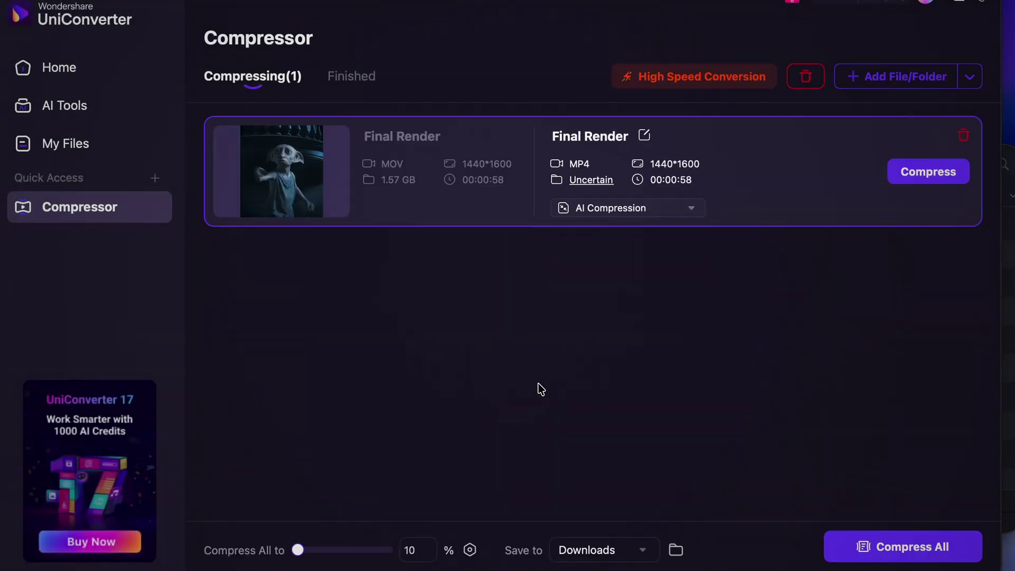
Raise the file's AI compression quality to 90%.
click(660, 209)
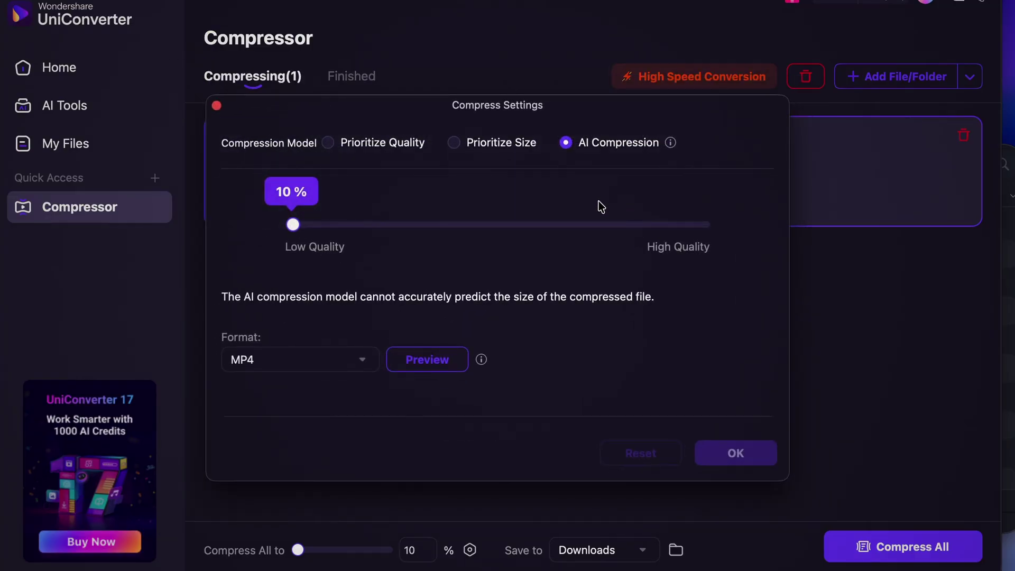
drag(603, 231, 658, 233)
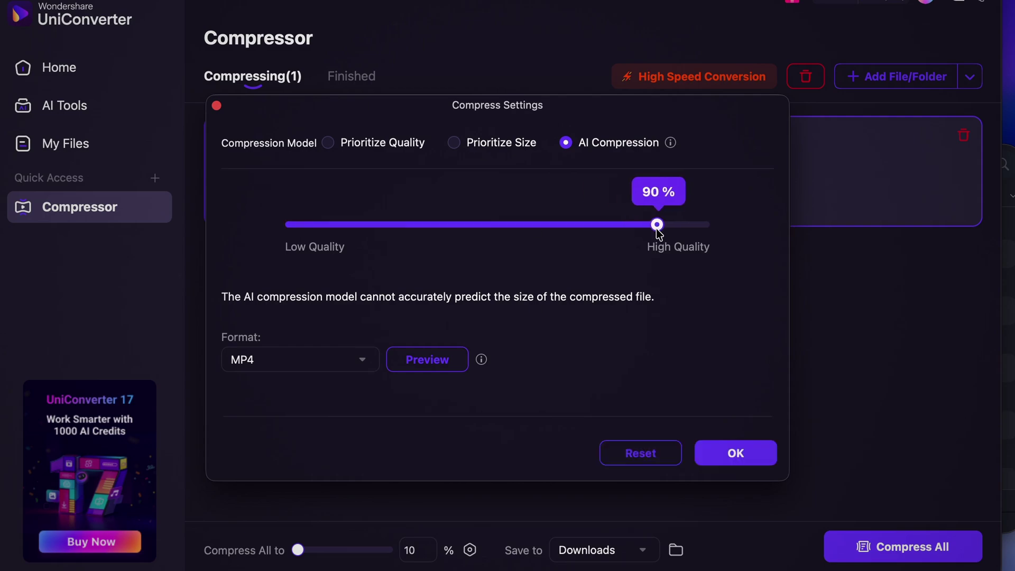
click(732, 453)
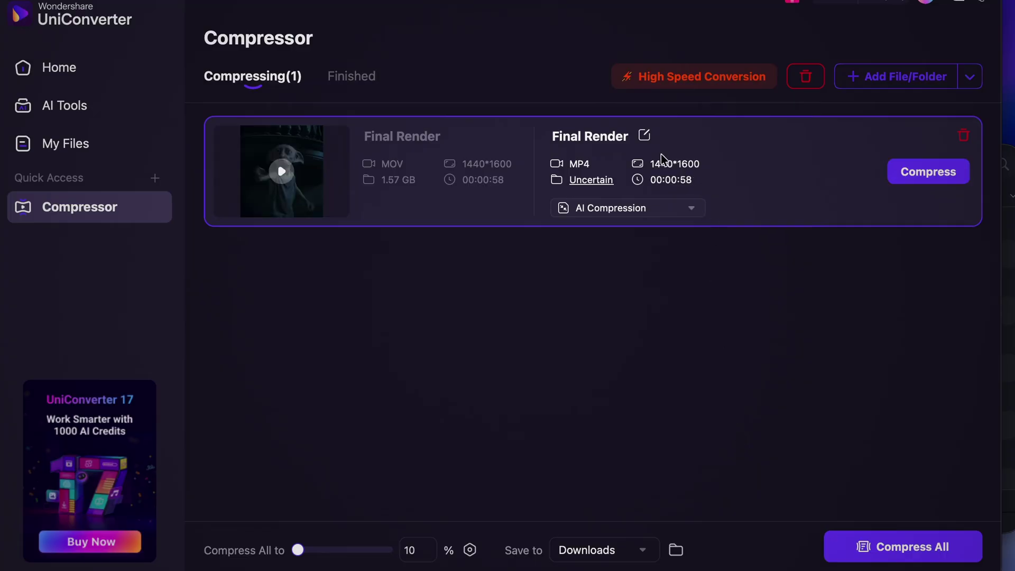
Rename the output to Dobby Edit, pick a different save folder, and compress it.
click(644, 136)
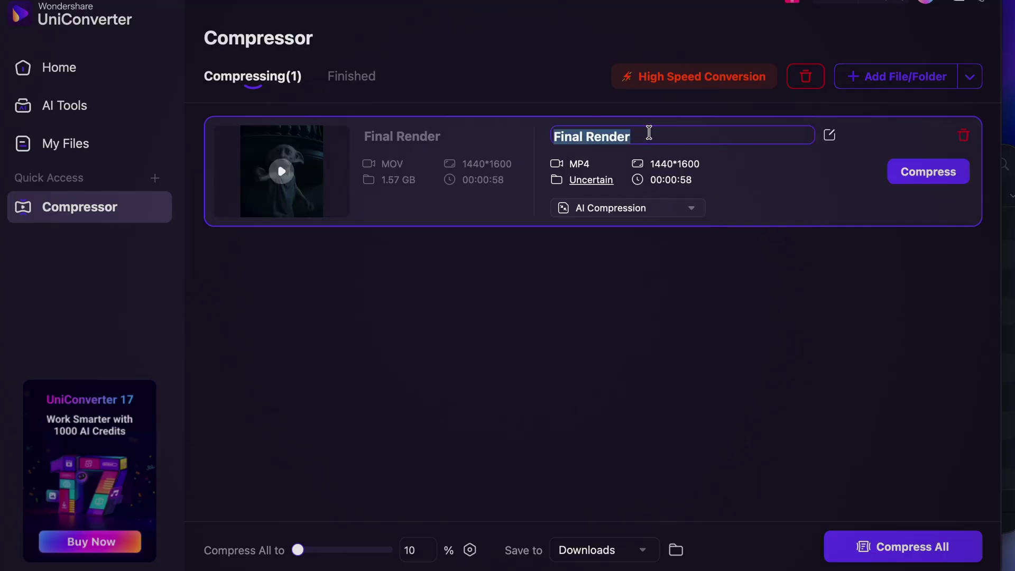
text(Dobby Edit)
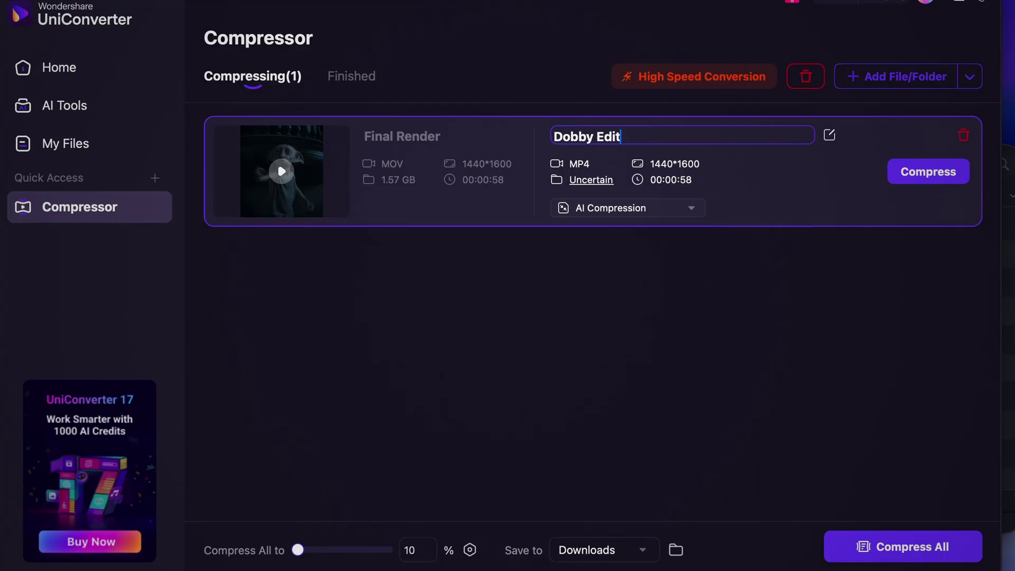
key(Return)
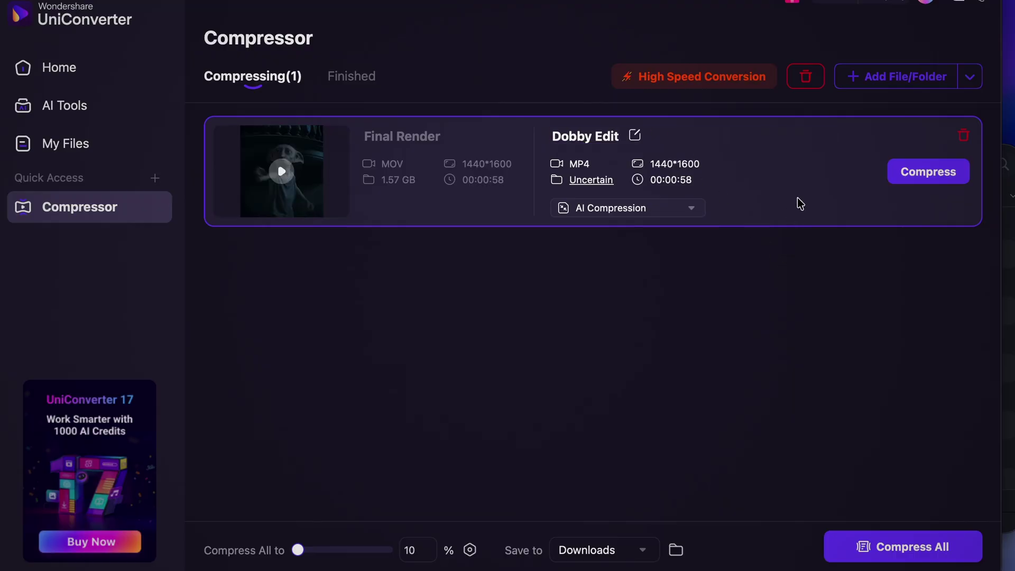
click(587, 550)
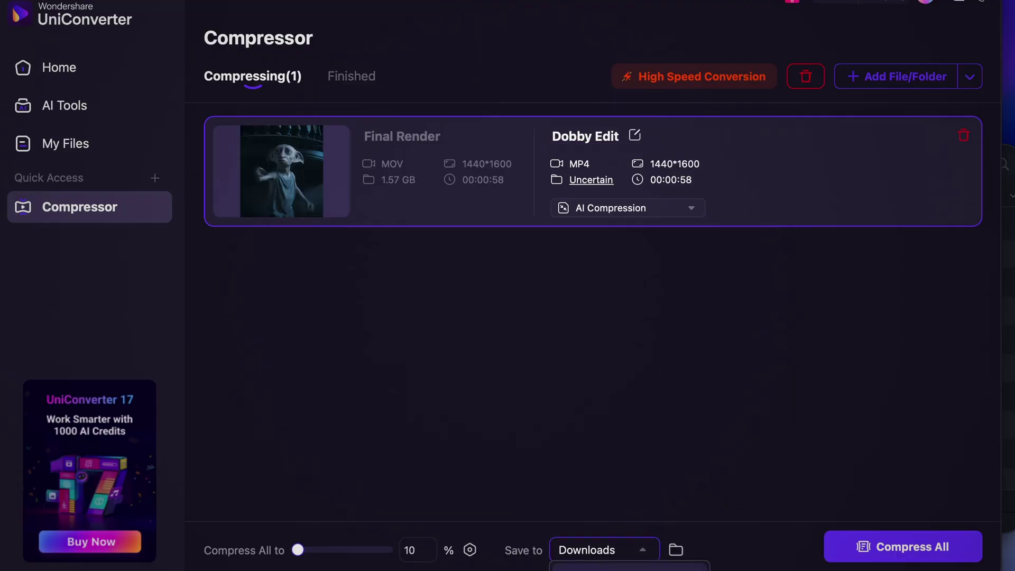
click(587, 569)
click(895, 546)
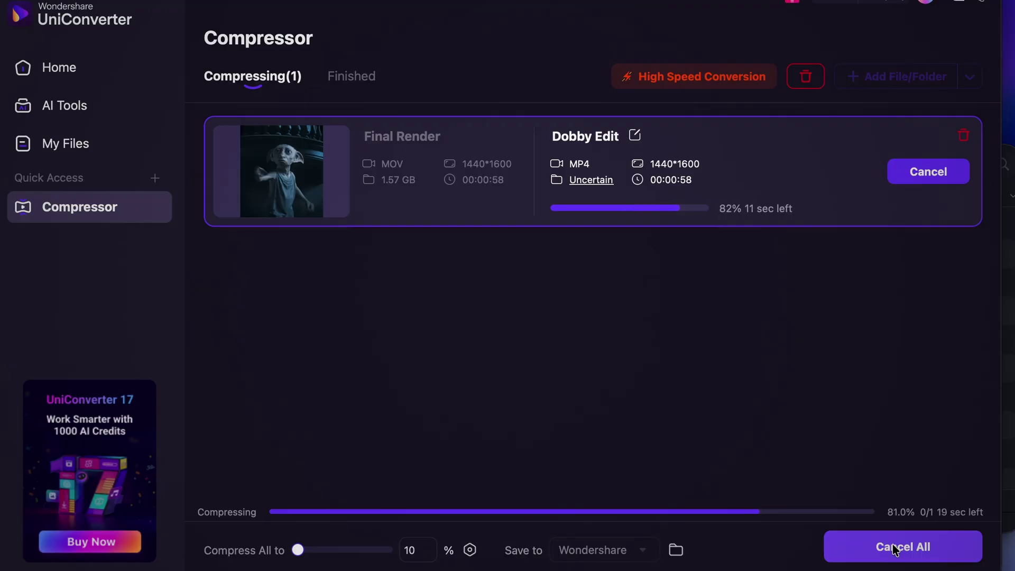